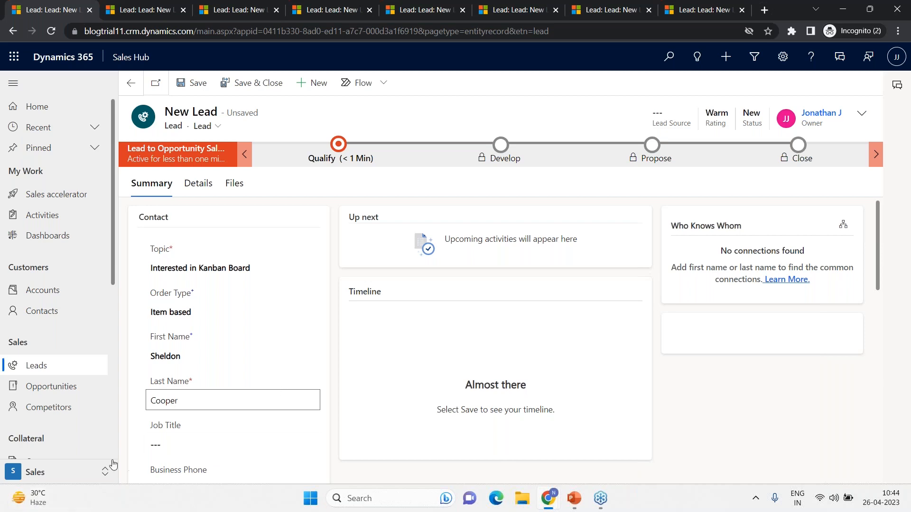
Step: Check which account is signed in
{"action": "mouse_move", "coordinate": [57, 507]}
{"action": "left_click", "coordinate": [840, 40]}
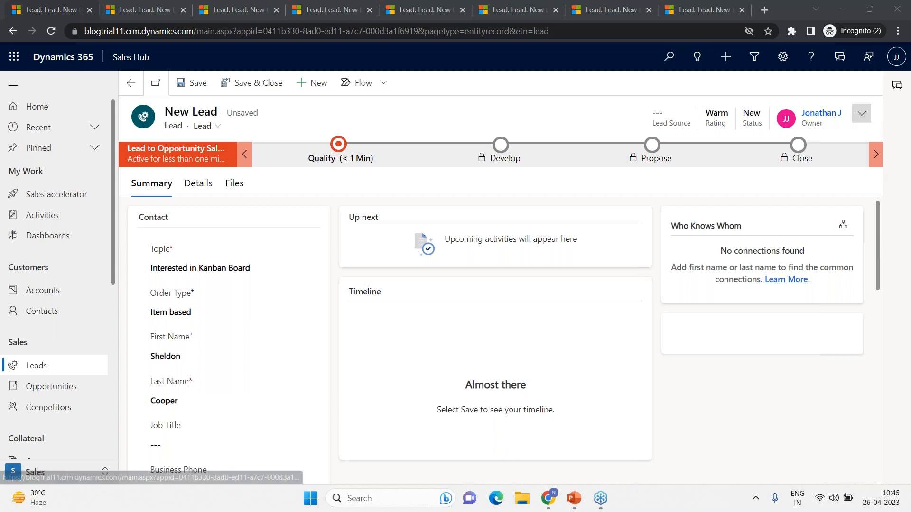
{"action": "left_click", "coordinate": [892, 60]}
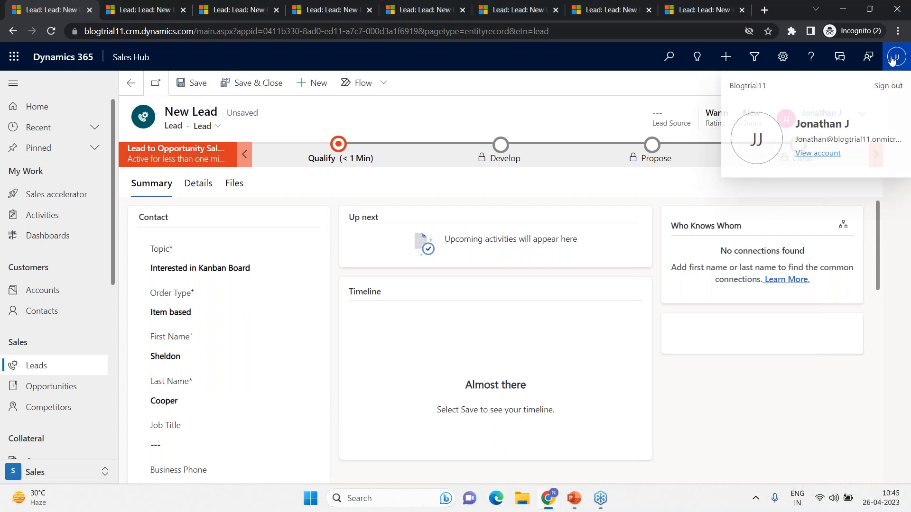
{"action": "left_click", "coordinate": [892, 58]}
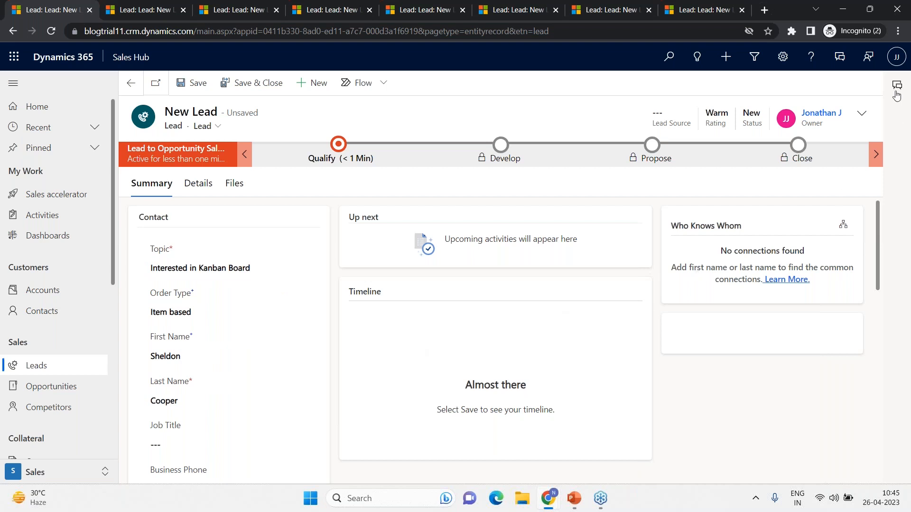
Step: Set the new lead's rating to Hot and save the lead
{"action": "left_click", "coordinate": [866, 119]}
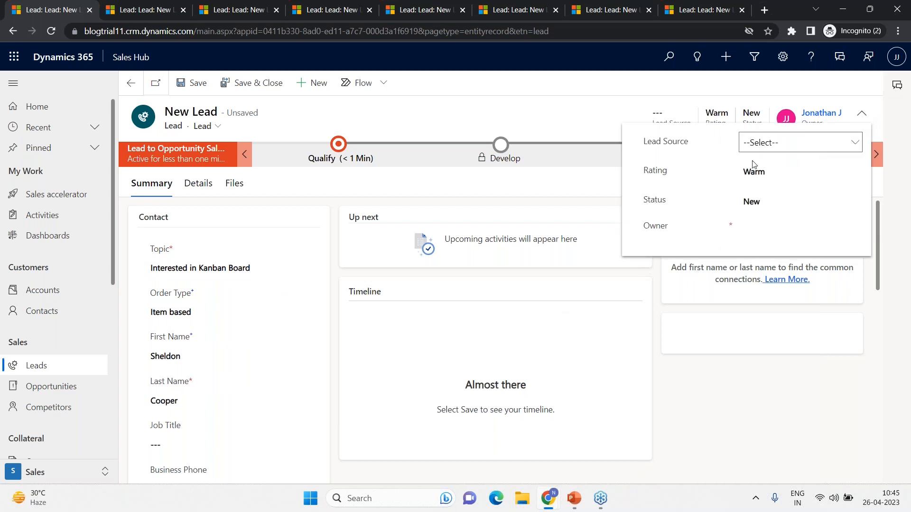
{"action": "left_click", "coordinate": [774, 179]}
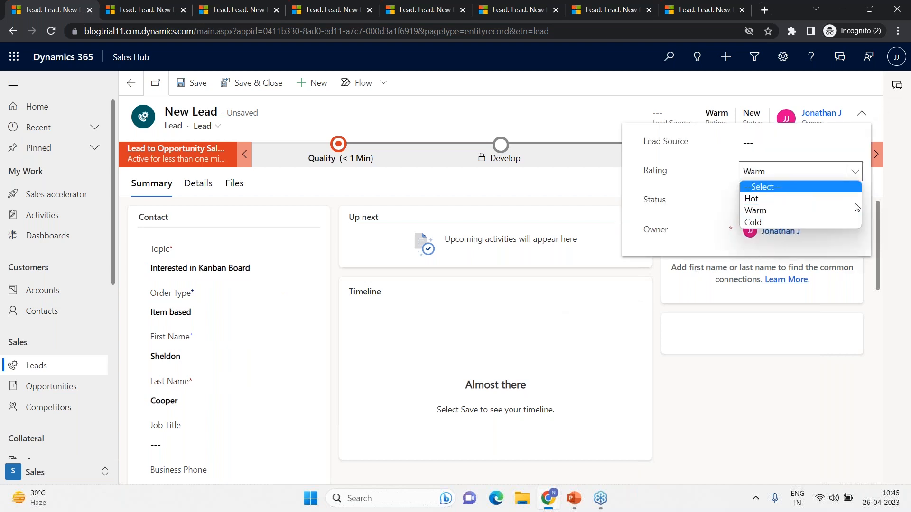
{"action": "left_click", "coordinate": [857, 209]}
{"action": "left_click", "coordinate": [768, 175]}
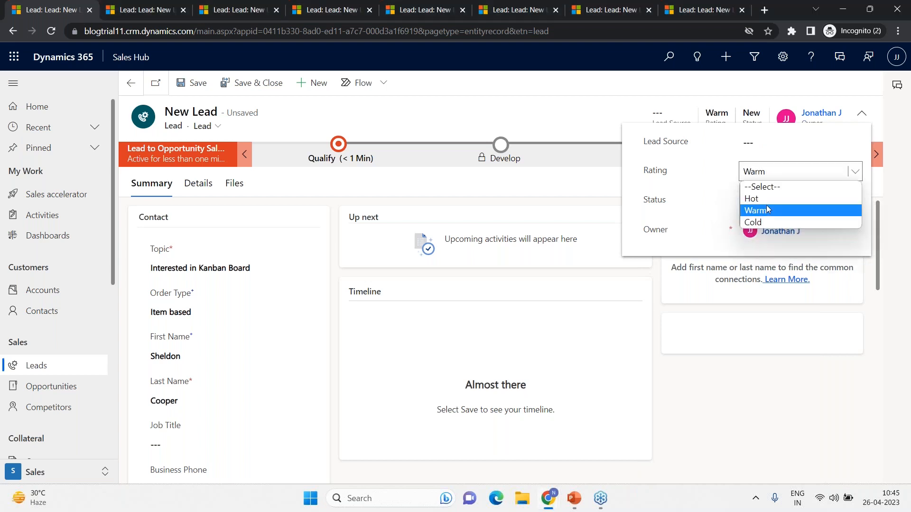
{"action": "left_click", "coordinate": [767, 197]}
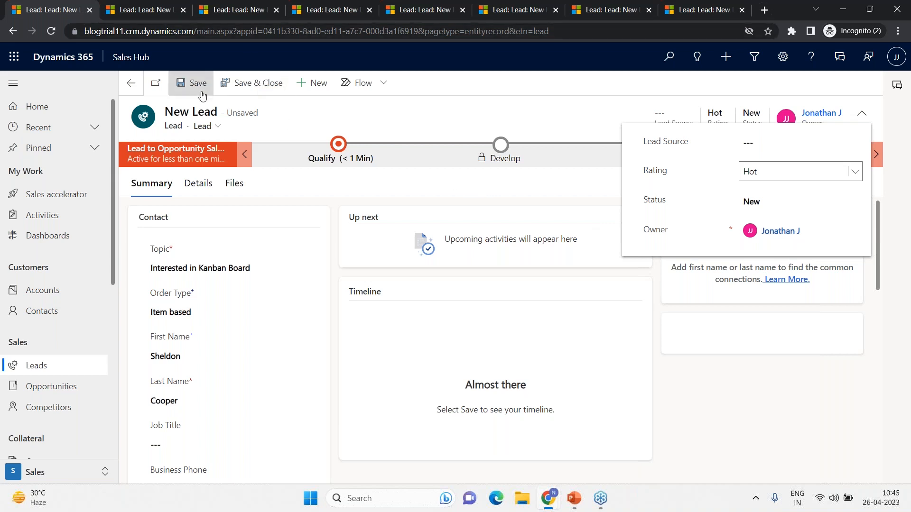
{"action": "left_click", "coordinate": [800, 82]}
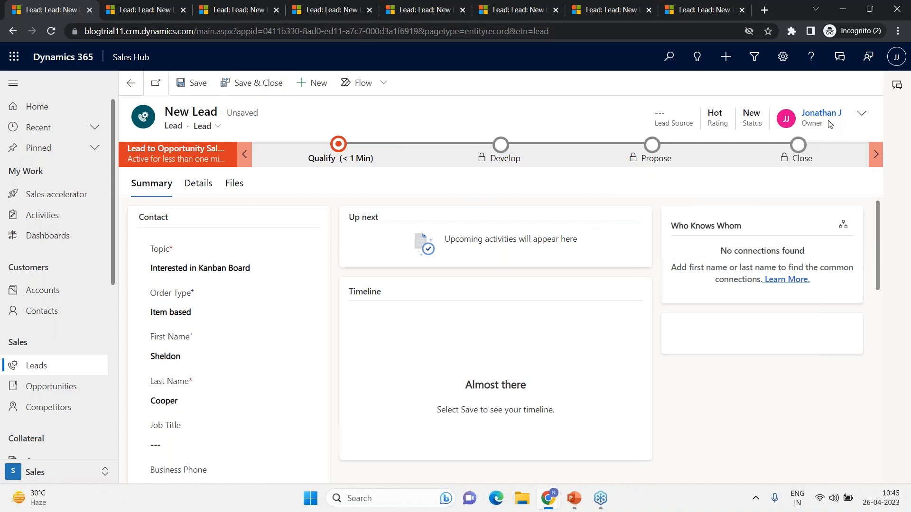
{"action": "left_click", "coordinate": [195, 83]}
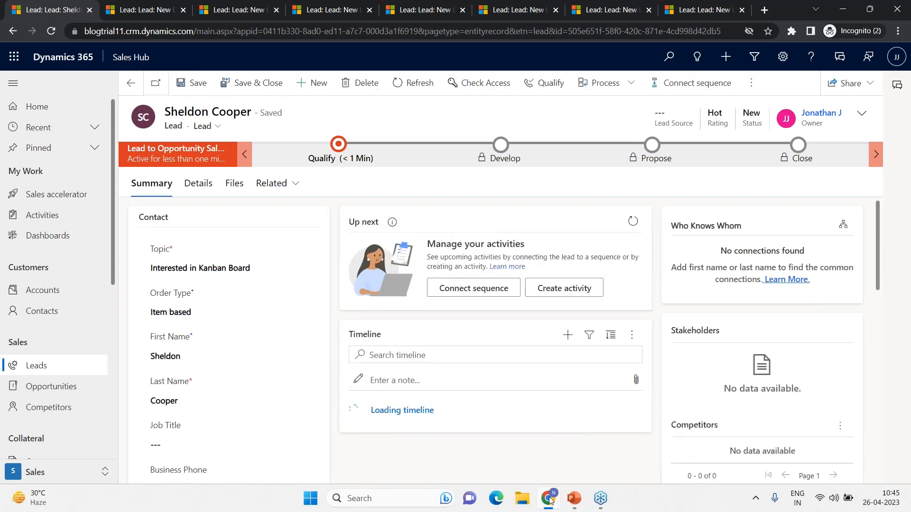
Step: Check the members of the Hot Lead Queue in the other browser window and return to the saved lead
{"action": "mouse_move", "coordinate": [549, 500]}
{"action": "left_click", "coordinate": [486, 432]}
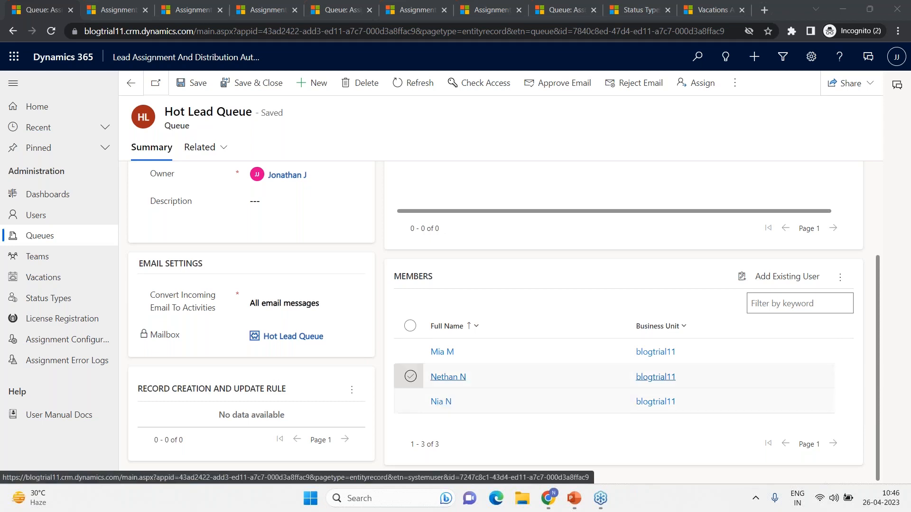
{"action": "key", "text": "alt+Tab"}
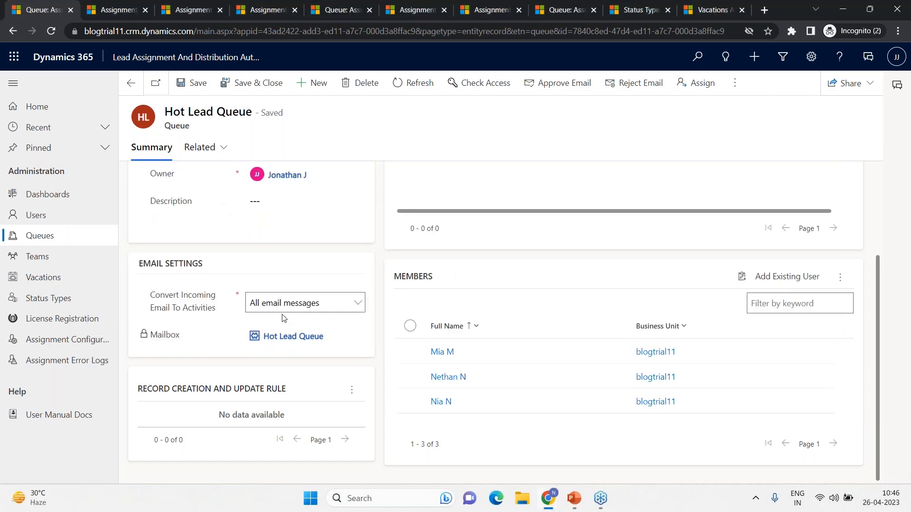
{"action": "key", "text": "alt+Tab"}
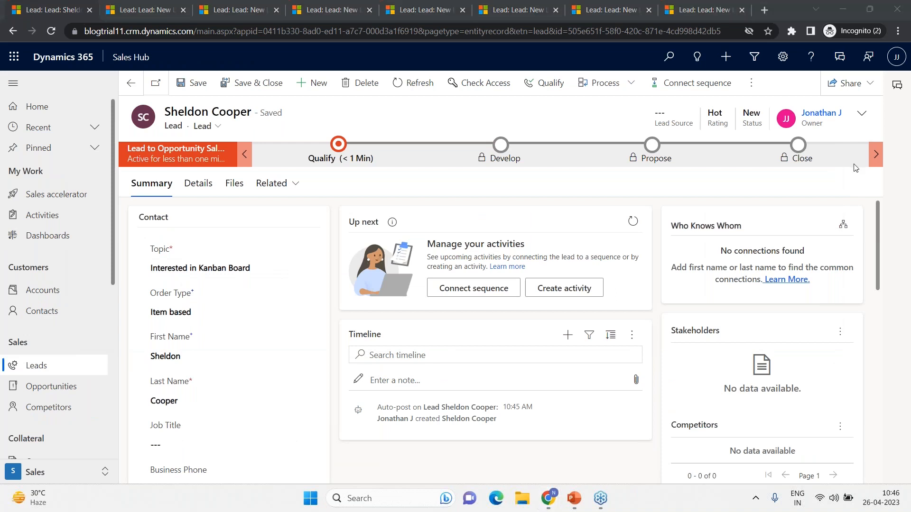
Step: Reload the saved lead record and sign in again to check its owner
{"action": "left_click", "coordinate": [424, 85]}
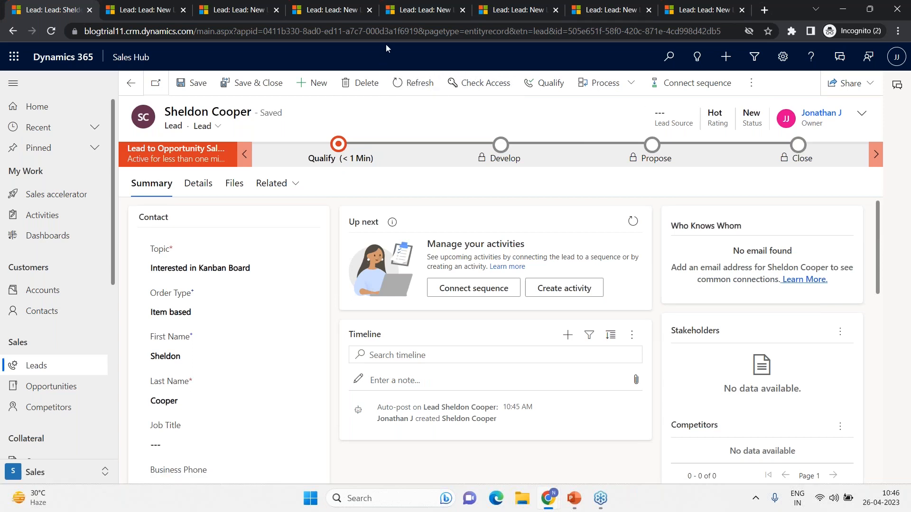
{"action": "left_click", "coordinate": [390, 31]}
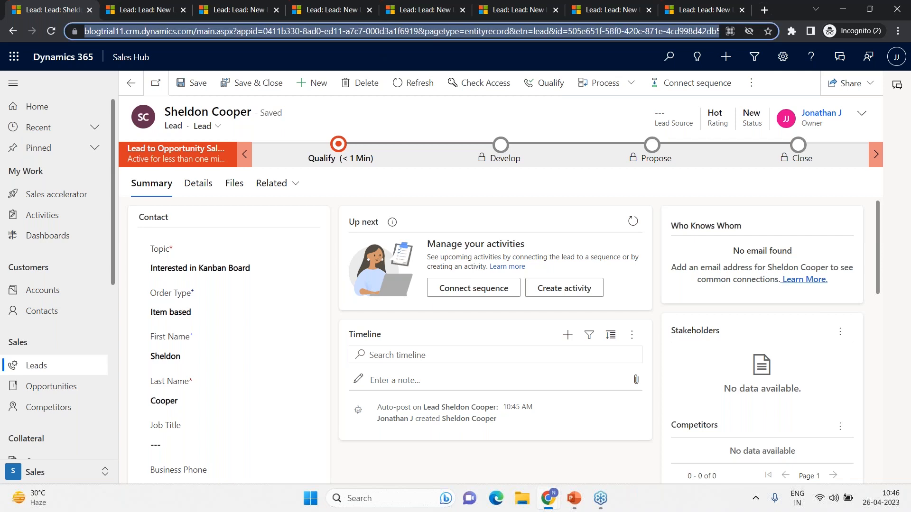
{"action": "key", "text": "Return"}
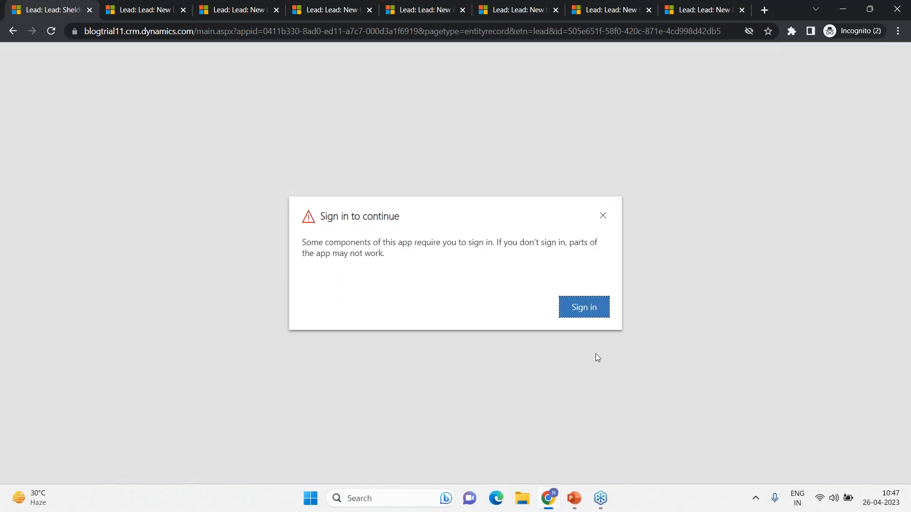
{"action": "left_click", "coordinate": [584, 307]}
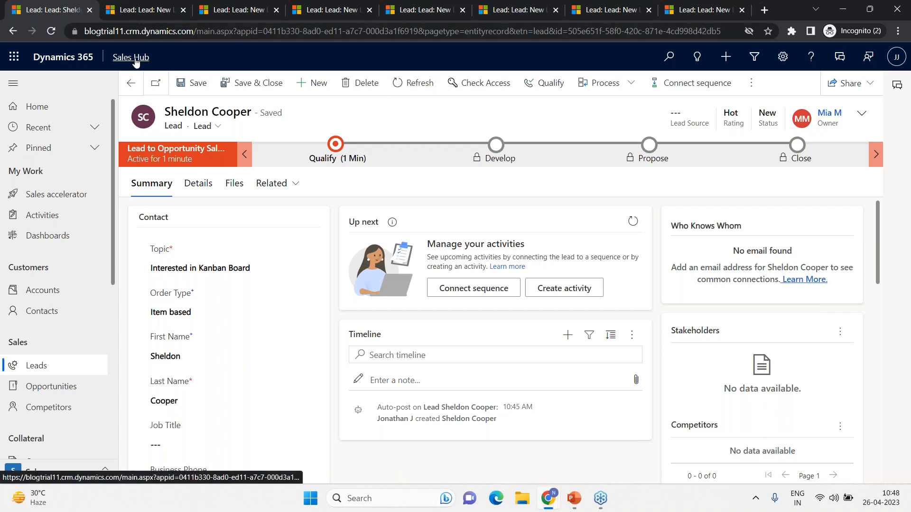
Step: Switch to the lead assignment app window, sign in again to the Active Assignment Configurations list, and view the Lead configuration
{"action": "key", "text": "alt+Tab"}
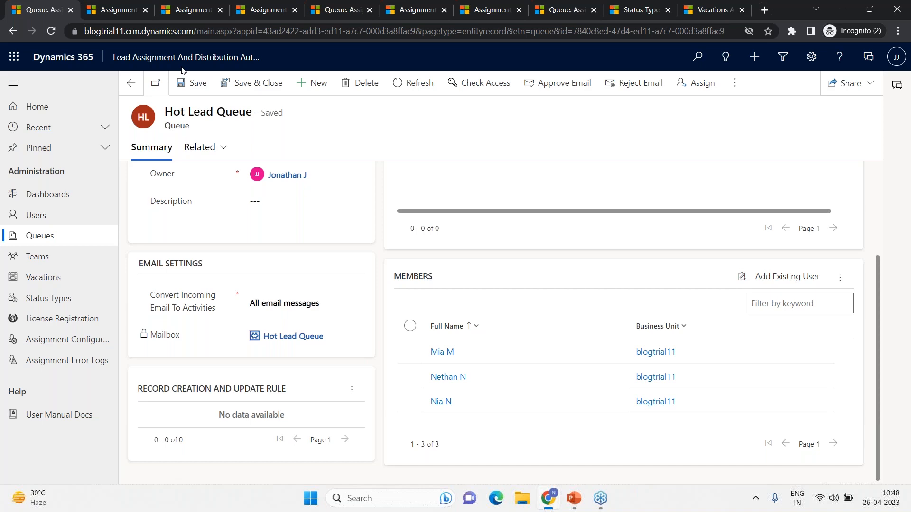
{"action": "left_click", "coordinate": [118, 10]}
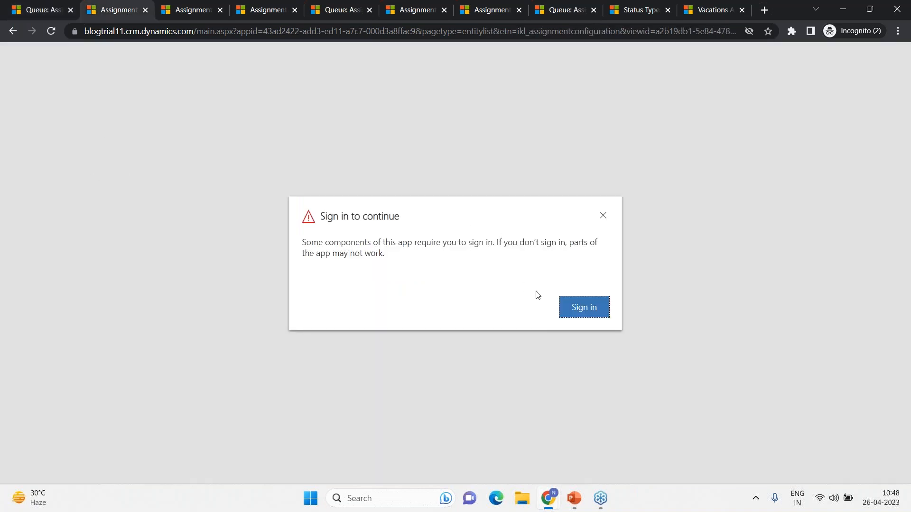
{"action": "left_click", "coordinate": [584, 310]}
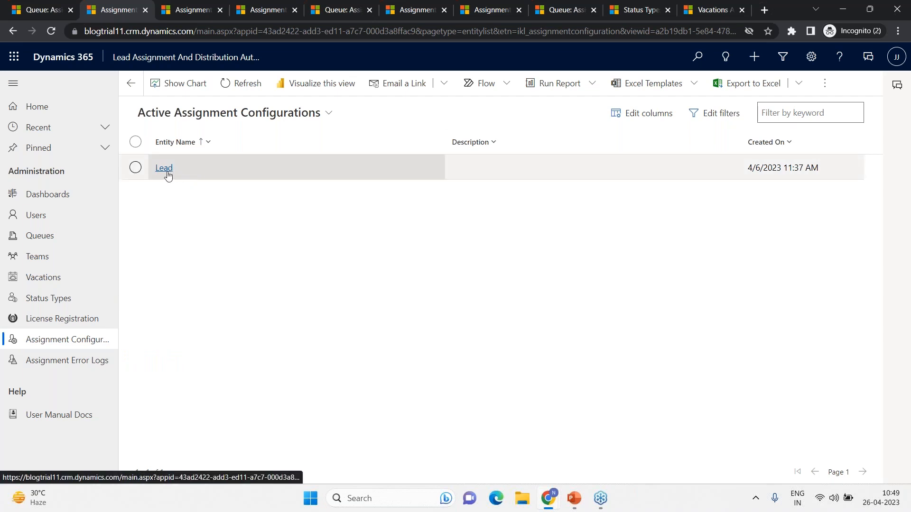
{"action": "left_click", "coordinate": [189, 10]}
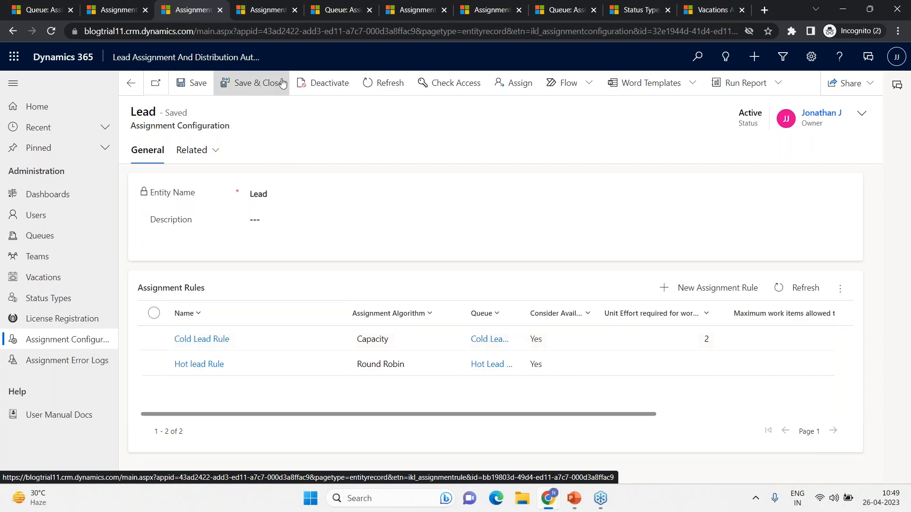
Step: View the Hot lead Rule and examine its execution criteria, including the explanation of Criteria Mode
{"action": "left_click", "coordinate": [266, 10]}
{"action": "scroll", "coordinate": [433, 268], "scroll_direction": "up", "scroll_amount": 7}
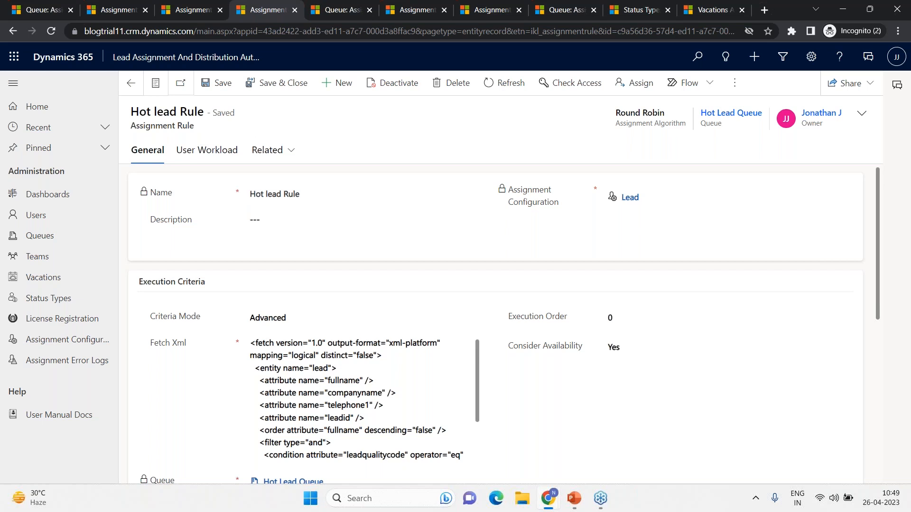
{"action": "left_click", "coordinate": [479, 222]}
{"action": "left_click_drag", "start_coordinate": [141, 283], "coordinate": [222, 285]}
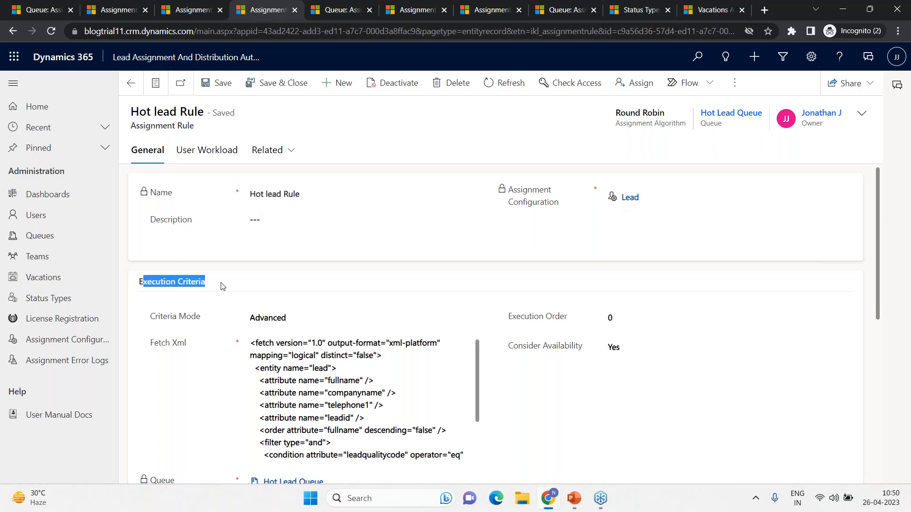
{"action": "left_click", "coordinate": [222, 285]}
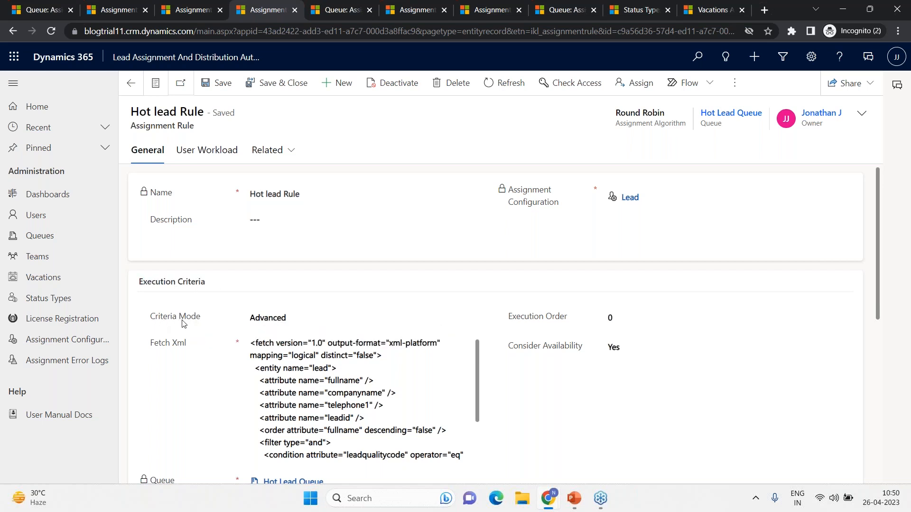
{"action": "mouse_move", "coordinate": [182, 323]}
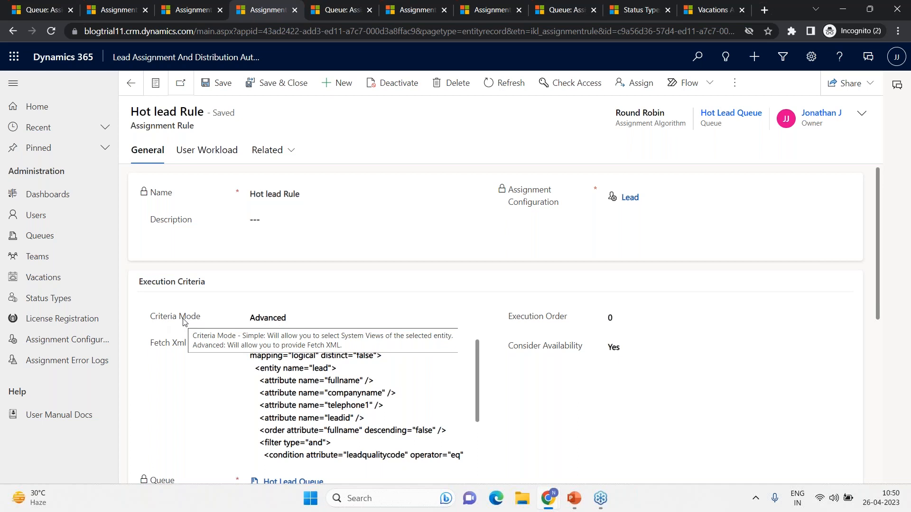
Step: Review the available Criteria Mode options and keep Advanced selected
{"action": "left_click", "coordinate": [291, 319]}
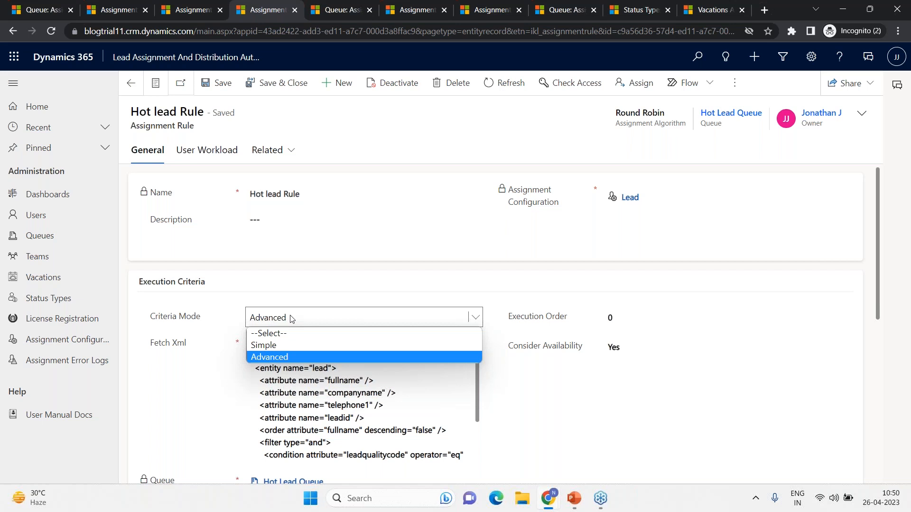
{"action": "key", "text": "Up"}
{"action": "key", "text": "Up"}
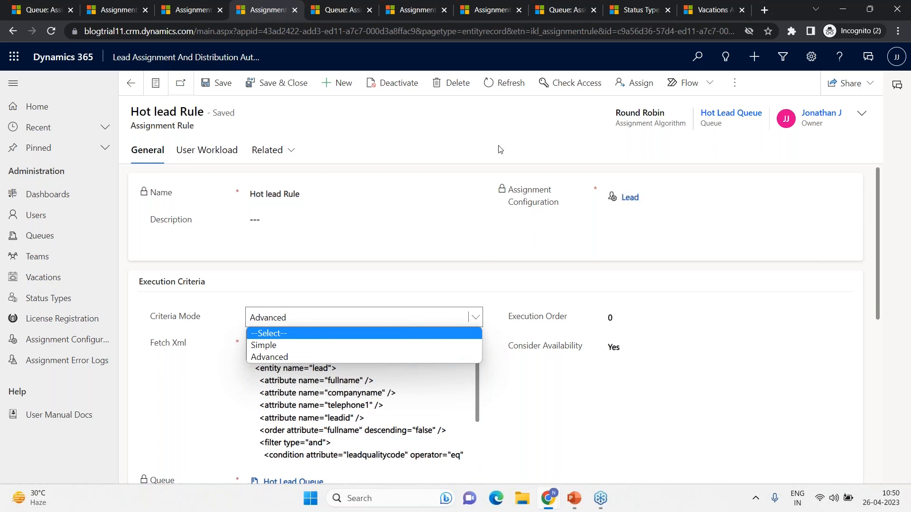
{"action": "left_click", "coordinate": [322, 360]}
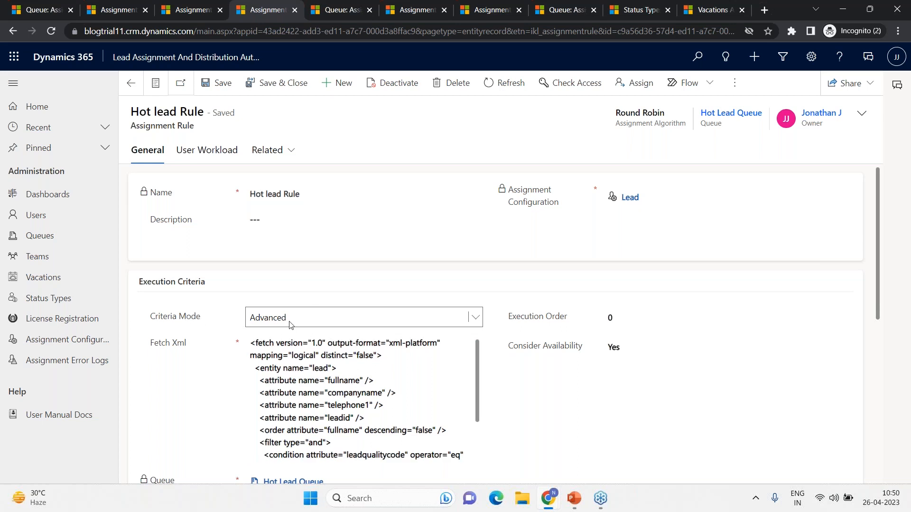
Step: Examine the Hot lead Rule's Fetch XML through to its filter condition on leadqualitycode
{"action": "left_click", "coordinate": [382, 392]}
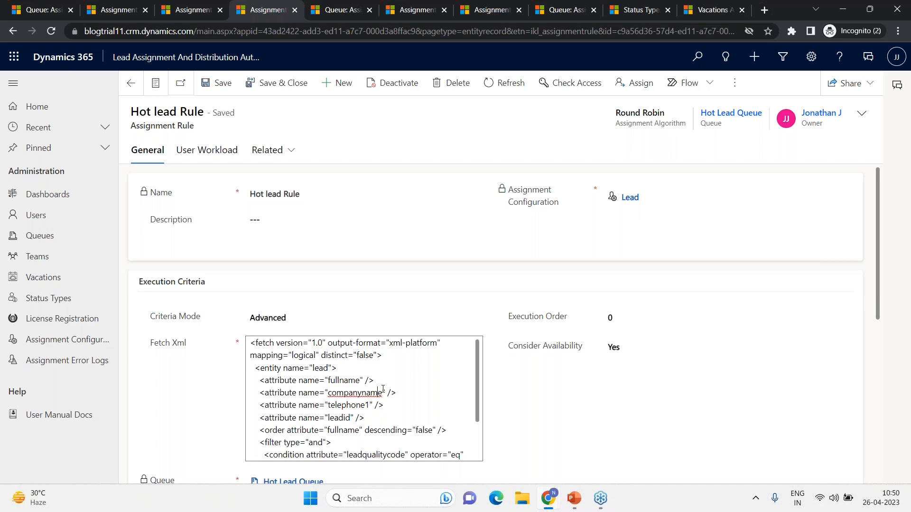
{"action": "scroll", "coordinate": [383, 389], "scroll_direction": "down", "scroll_amount": 2}
{"action": "scroll", "coordinate": [438, 392], "scroll_direction": "down", "scroll_amount": 3}
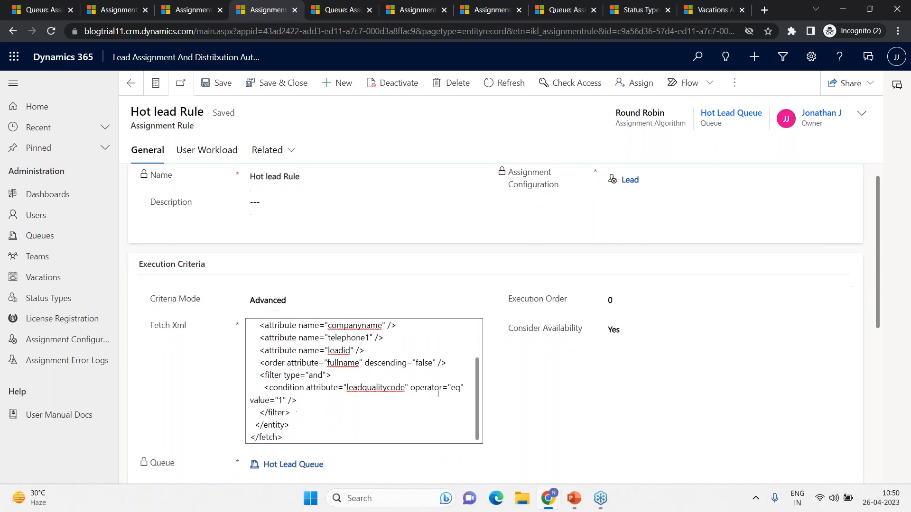
{"action": "scroll", "coordinate": [413, 332], "scroll_direction": "up", "scroll_amount": 2}
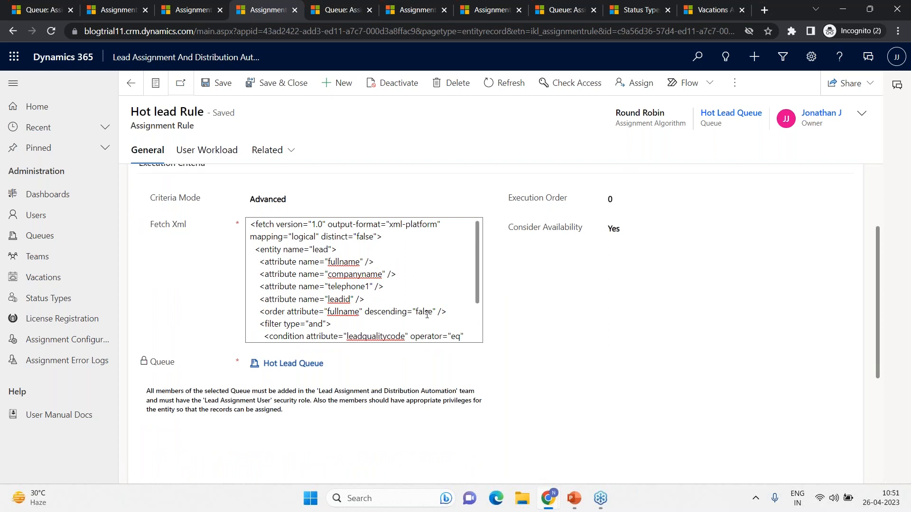
{"action": "scroll", "coordinate": [427, 315], "scroll_direction": "down", "scroll_amount": 2}
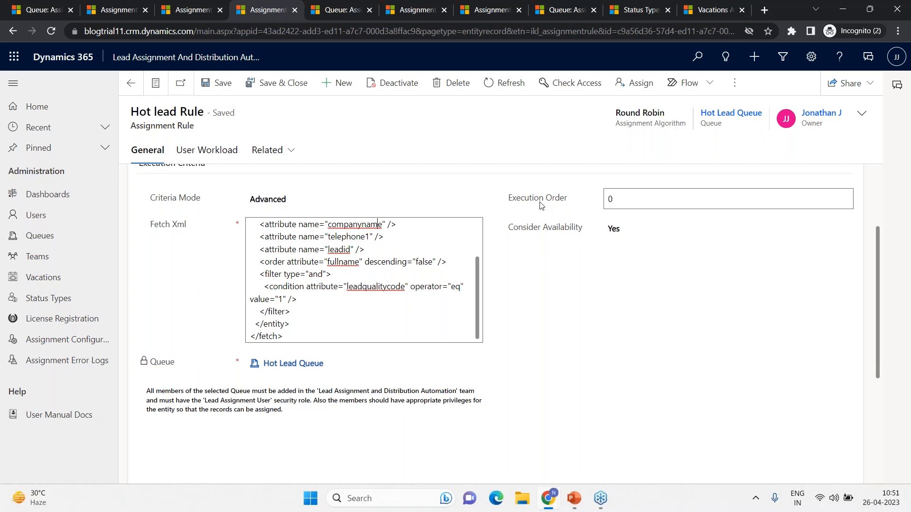
Step: Review the rule's execution order, availability setting and assignment properties, and view its linked Hot Lead Queue record
{"action": "mouse_move", "coordinate": [541, 205]}
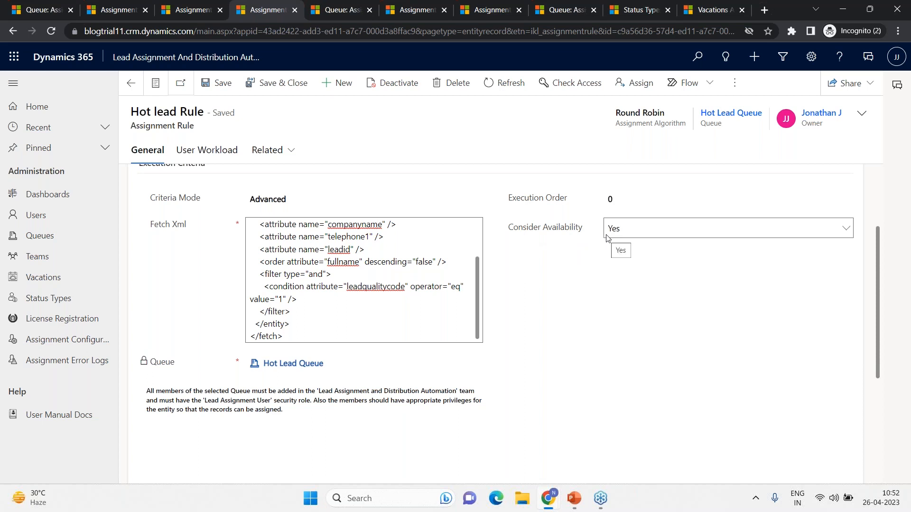
{"action": "scroll", "coordinate": [603, 330], "scroll_direction": "down", "scroll_amount": 4}
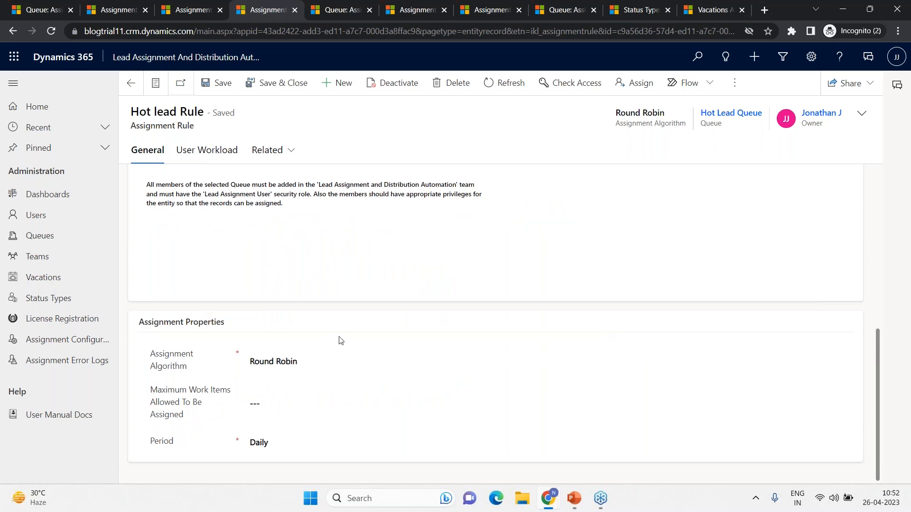
{"action": "scroll", "coordinate": [339, 340], "scroll_direction": "up", "scroll_amount": 3}
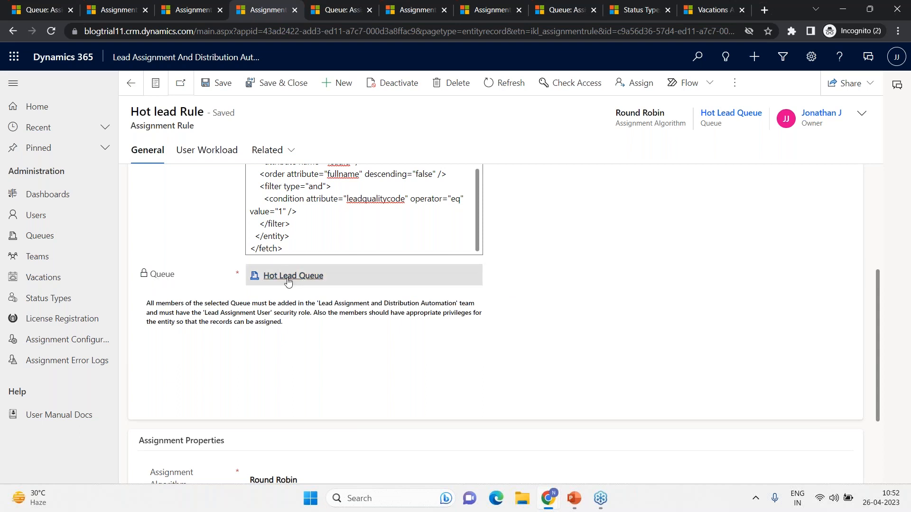
{"action": "left_click", "coordinate": [330, 5]}
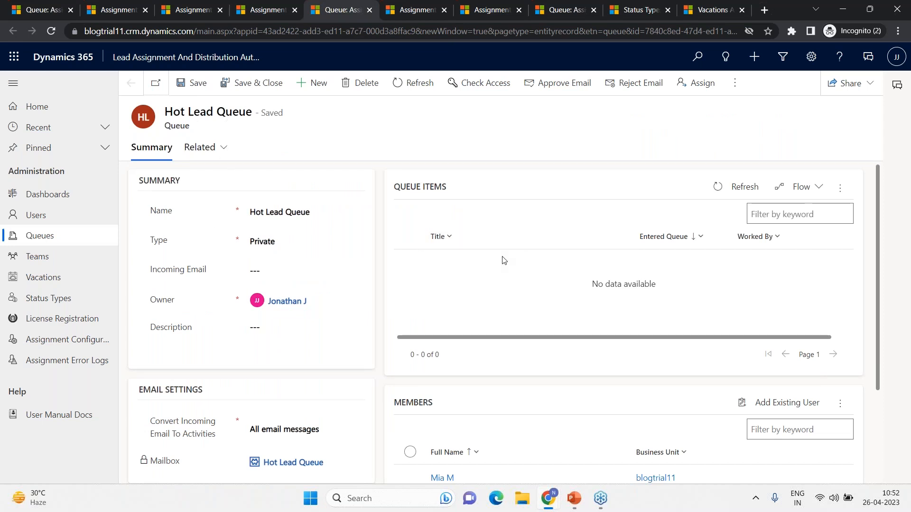
Step: Review the members of the Hot Lead Queue, close the queue record and return to the Hot lead Rule
{"action": "scroll", "coordinate": [504, 260], "scroll_direction": "down", "scroll_amount": 1}
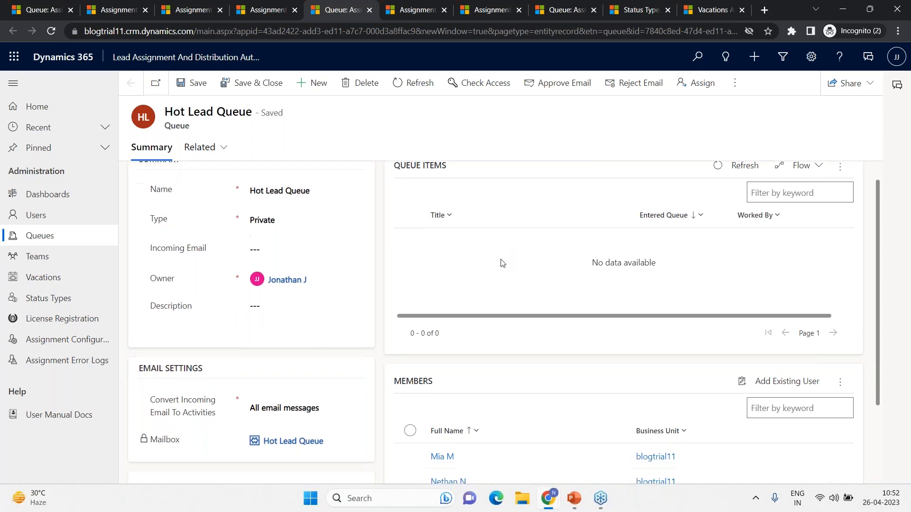
{"action": "scroll", "coordinate": [525, 350], "scroll_direction": "down", "scroll_amount": 1}
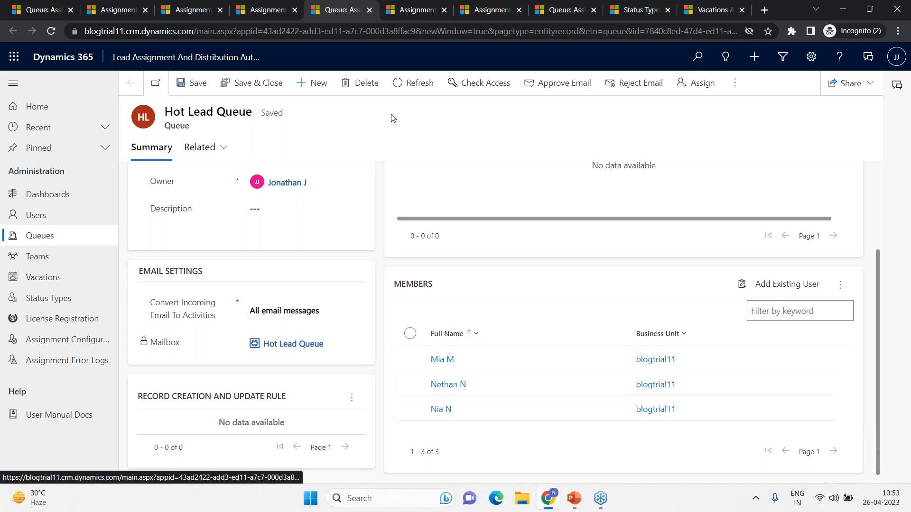
{"action": "left_click", "coordinate": [369, 10]}
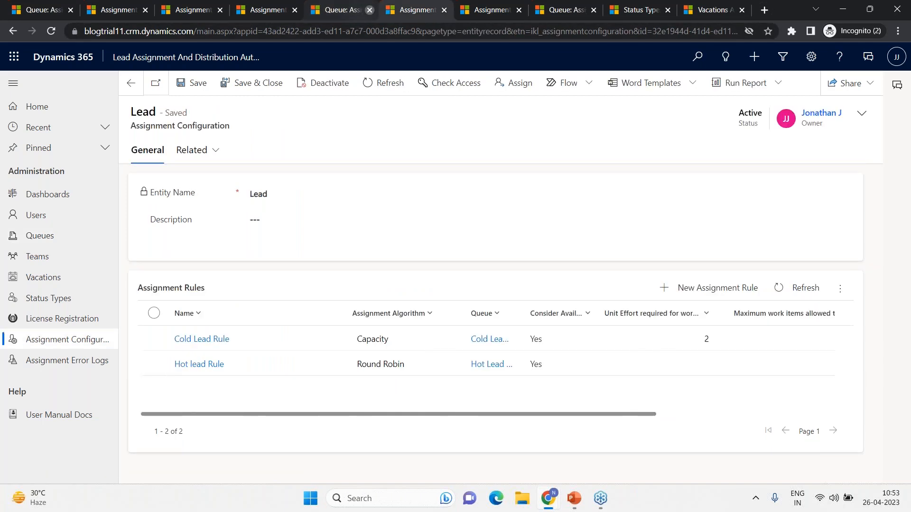
{"action": "left_click", "coordinate": [456, 10]}
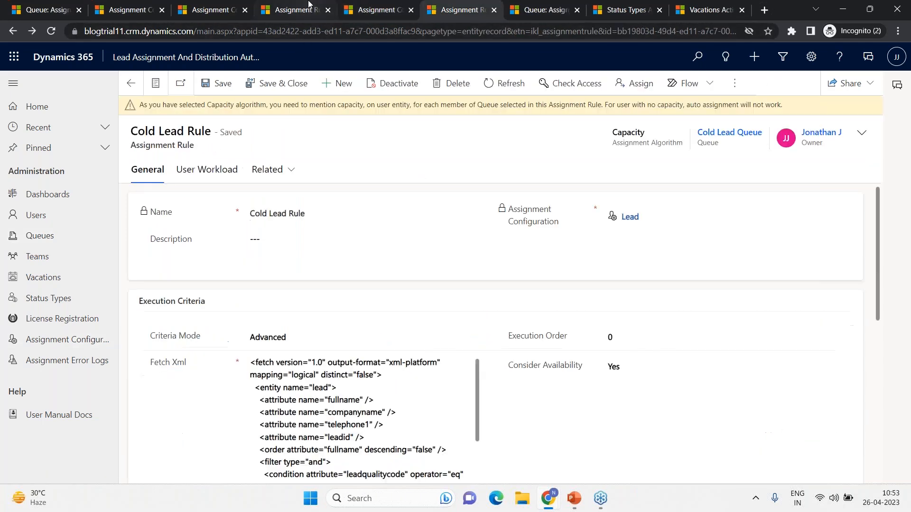
{"action": "left_click", "coordinate": [309, 8]}
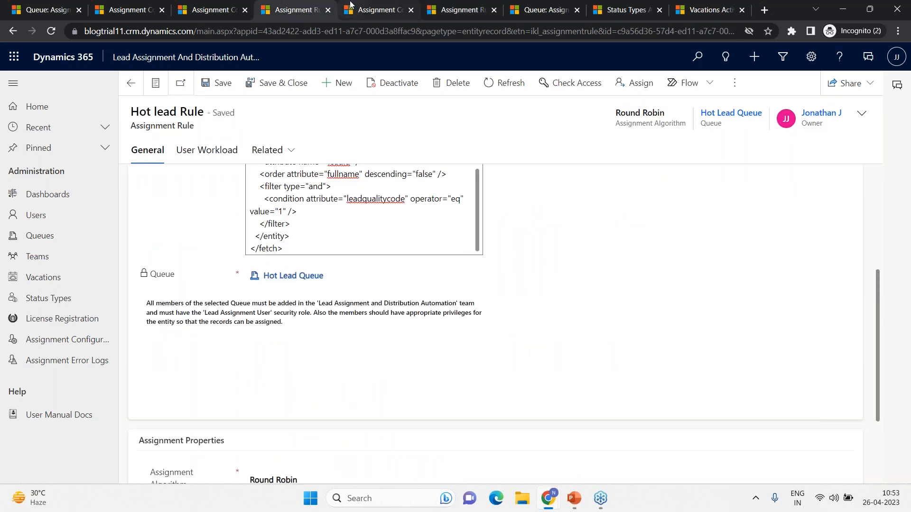
Step: Review the Assignment Algorithm options in the Hot lead Rule's assignment properties and keep Round Robin selected
{"action": "scroll", "coordinate": [497, 339], "scroll_direction": "down", "scroll_amount": 2}
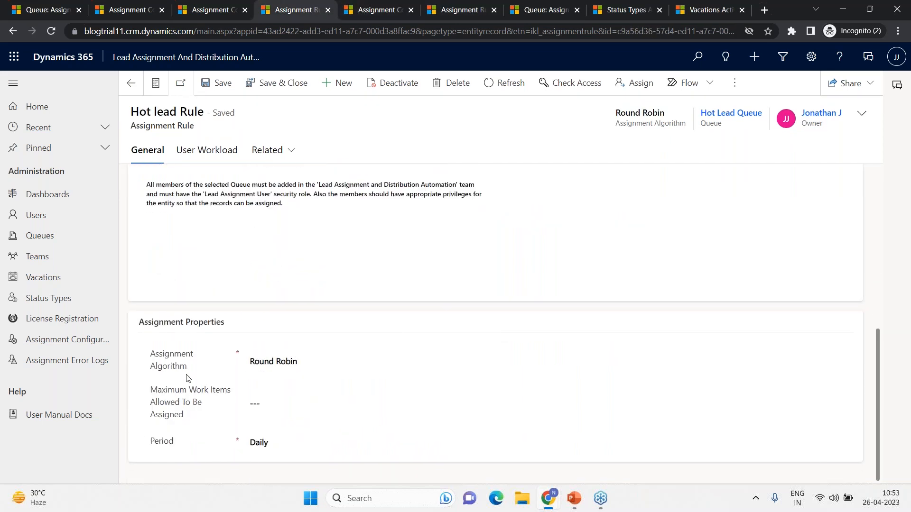
{"action": "left_click", "coordinate": [308, 365]}
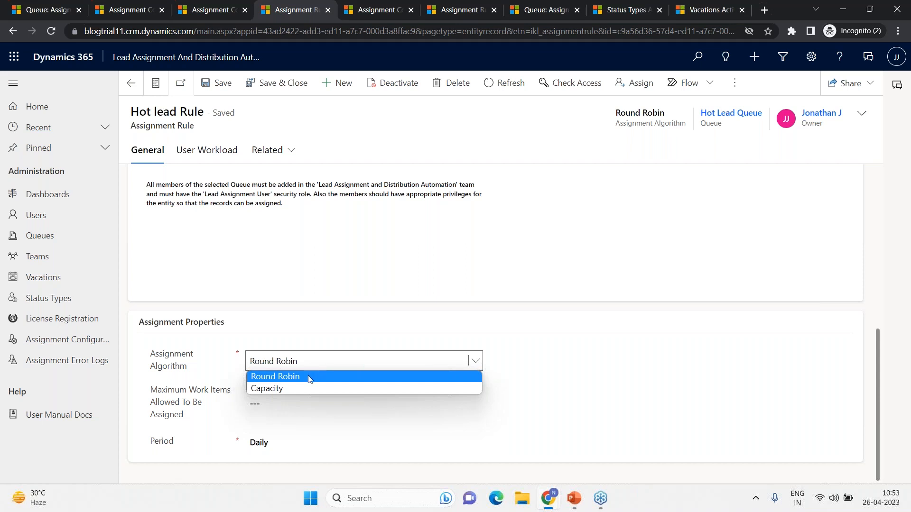
{"action": "left_click", "coordinate": [309, 377]}
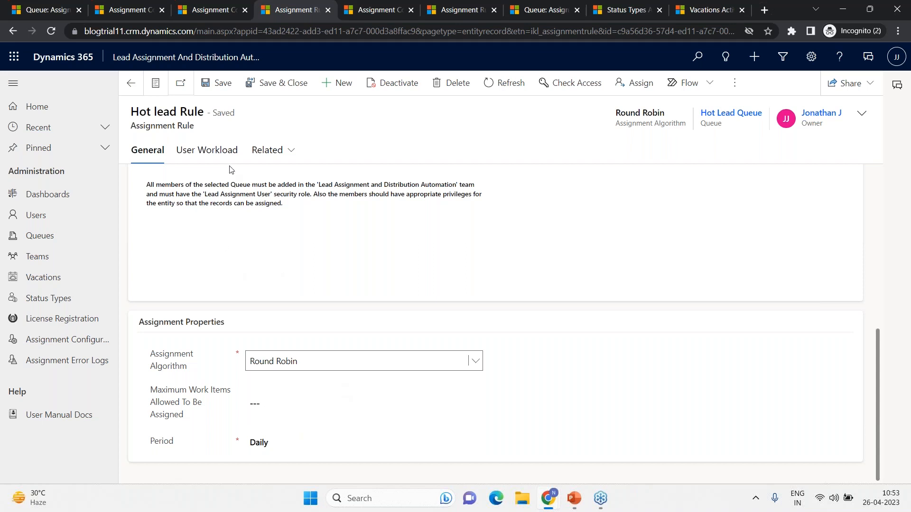
Step: Set Maximum Work Items Allowed To Be Assigned to 10 on the Hot lead Rule and decline running auto assignment
{"action": "left_click", "coordinate": [295, 403]}
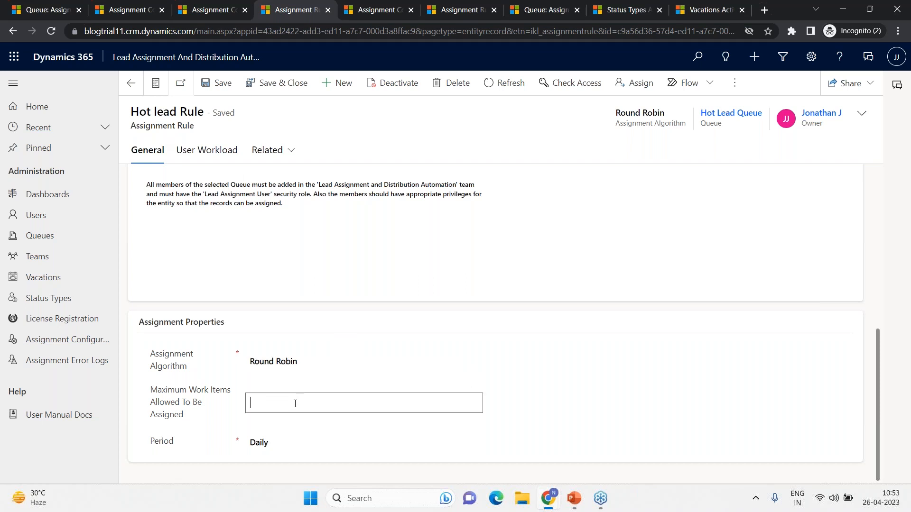
{"action": "type", "text": "10"}
{"action": "left_click", "coordinate": [282, 445]}
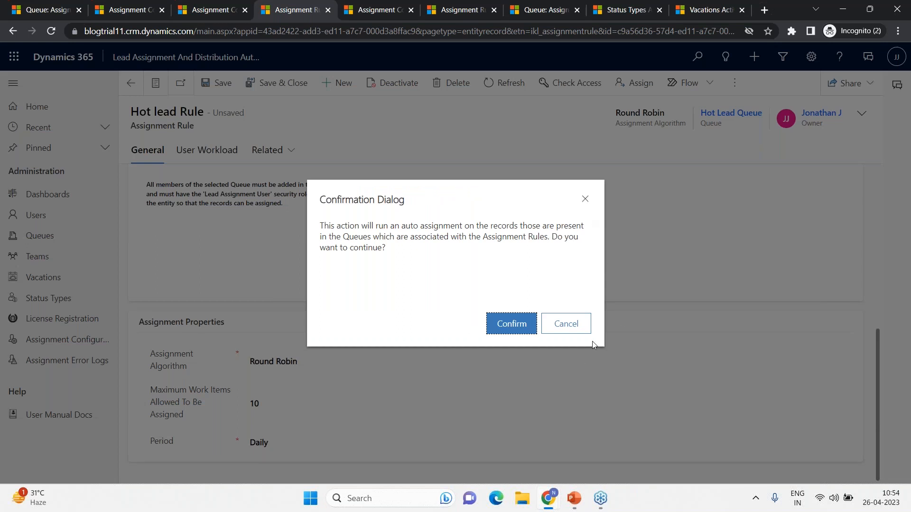
{"action": "left_click", "coordinate": [565, 326]}
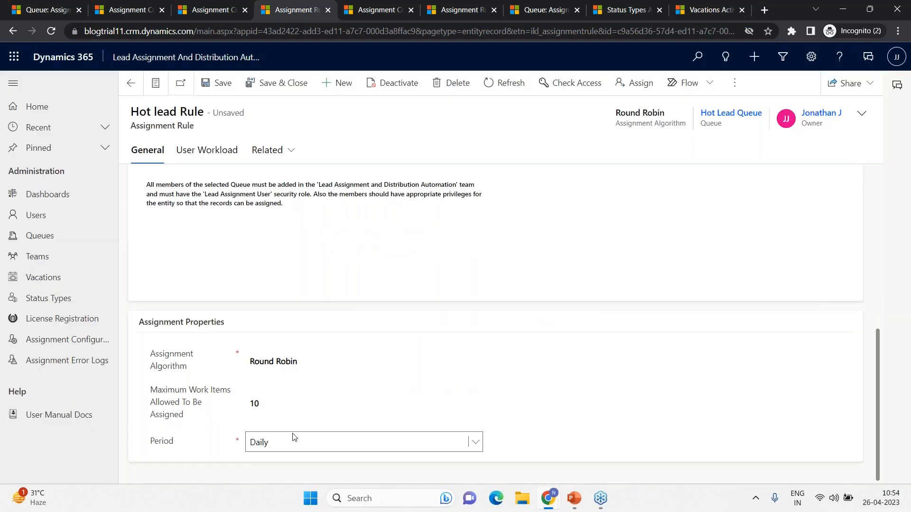
Step: Clear the Maximum Work Items Allowed To Be Assigned value and decline running auto assignment
{"action": "left_click", "coordinate": [268, 404]}
{"action": "key", "text": "BackSpace"}
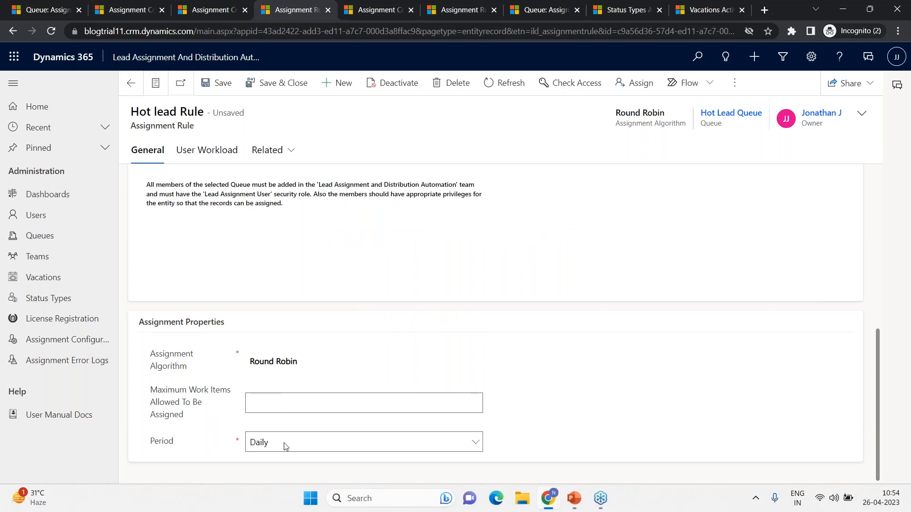
{"action": "left_click", "coordinate": [284, 444]}
{"action": "left_click", "coordinate": [574, 325]}
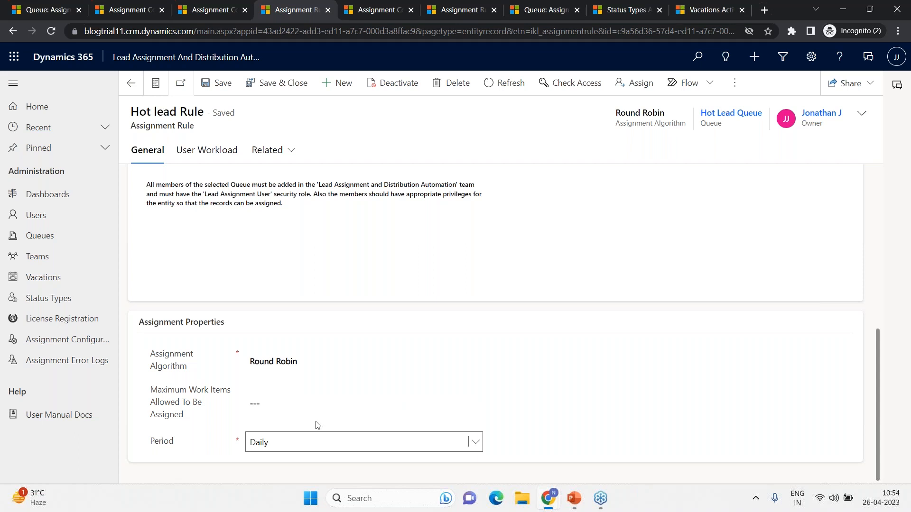
Step: Switch to the presentation and examine the Assignment Rule slide comparing the Round Robin and Capacity algorithms
{"action": "key", "text": "alt+Tab"}
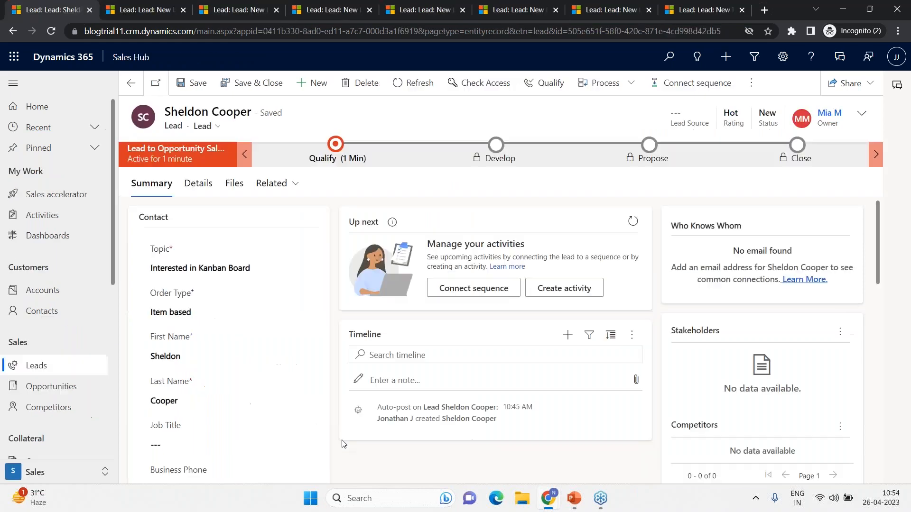
{"action": "key", "text": "alt+Tab"}
{"action": "key", "text": "alt+Tab"}
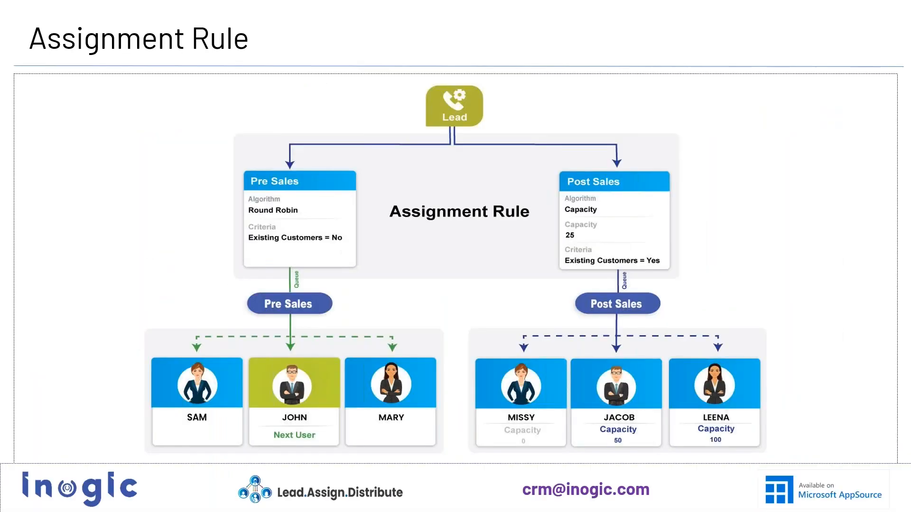
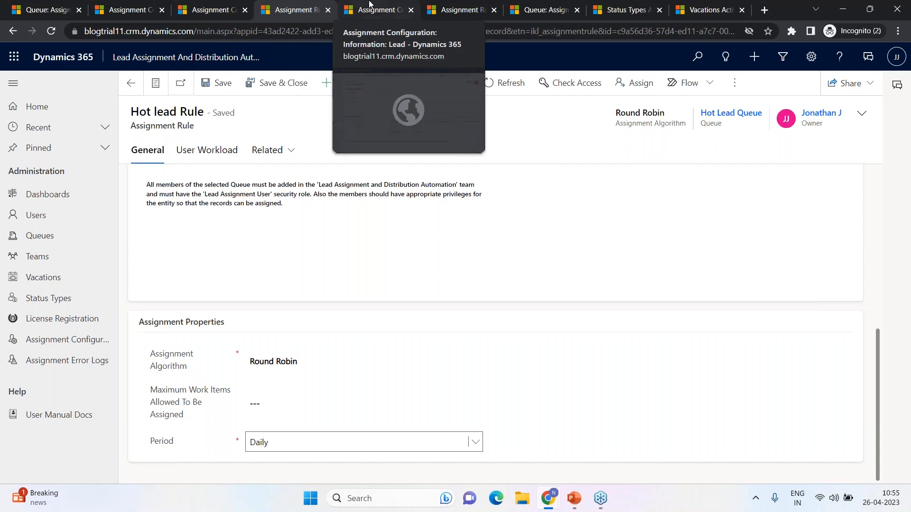
Step: View the Cold Lead Rule from the Lead assignment configuration and examine its algorithm, unit effort, work item limit and period
{"action": "left_click", "coordinate": [369, 4]}
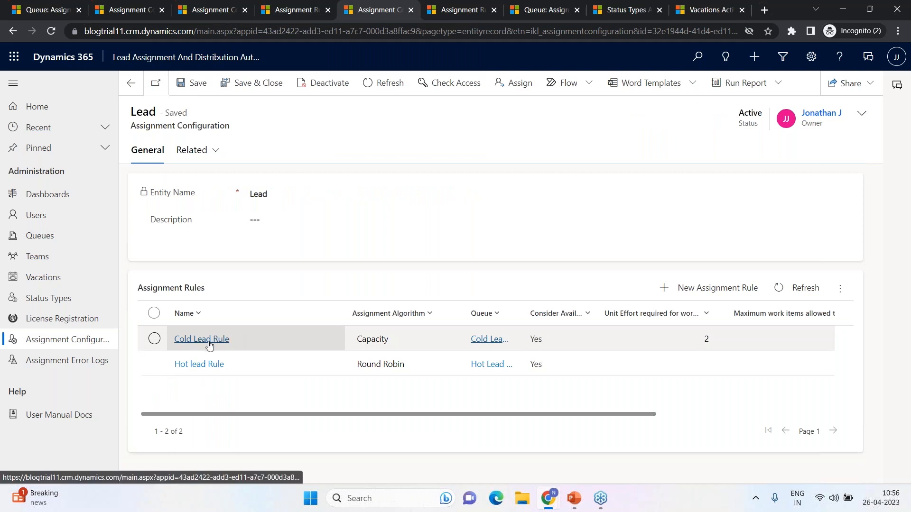
{"action": "left_click", "coordinate": [458, 9]}
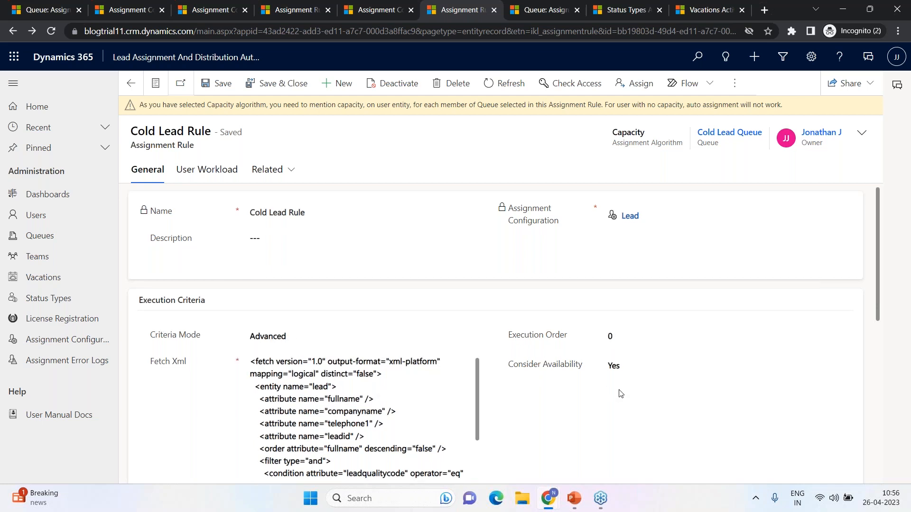
{"action": "scroll", "coordinate": [475, 393], "scroll_direction": "down", "scroll_amount": 5}
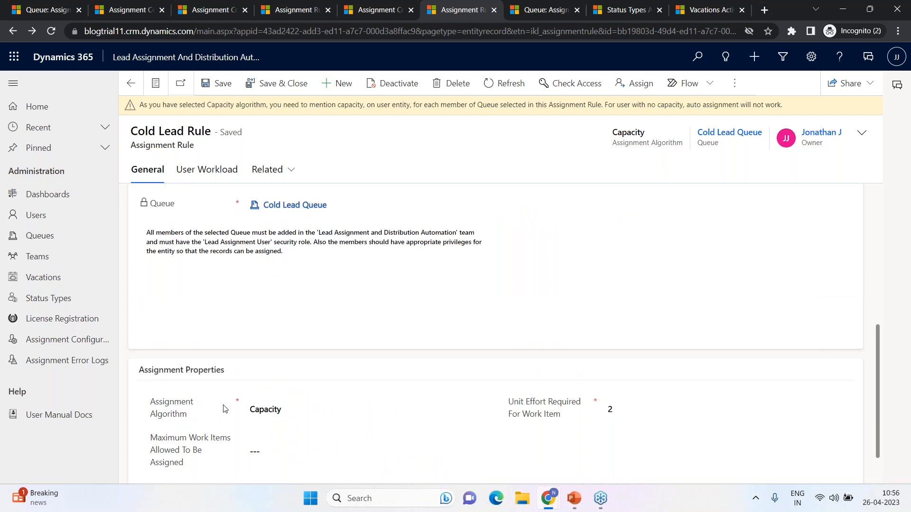
{"action": "scroll", "coordinate": [294, 418], "scroll_direction": "down", "scroll_amount": 1}
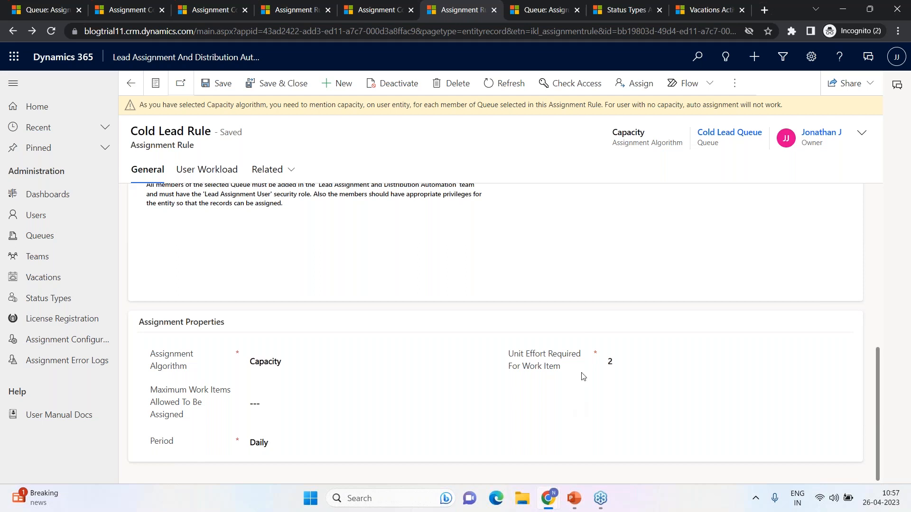
{"action": "scroll", "coordinate": [401, 427], "scroll_direction": "up", "scroll_amount": 2}
{"action": "scroll", "coordinate": [401, 427], "scroll_direction": "up", "scroll_amount": 1}
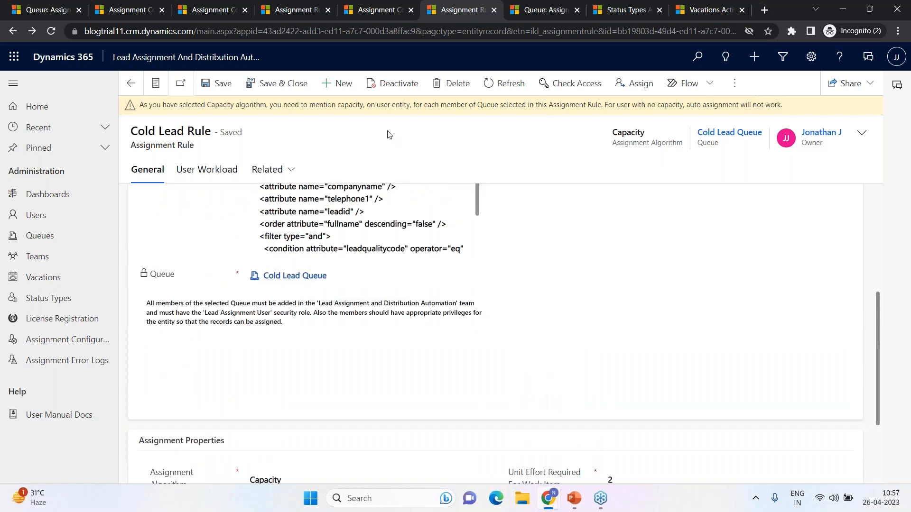
Step: Review the Cold Lead Queue's members and open the last listed member's user record, continuing through sign-in, to examine its capacity values
{"action": "left_click", "coordinate": [549, 4]}
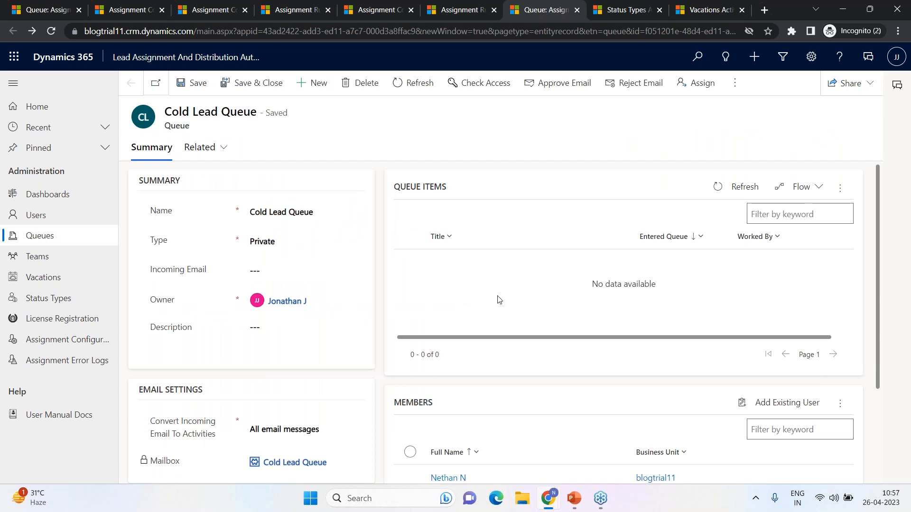
{"action": "scroll", "coordinate": [498, 303], "scroll_direction": "down", "scroll_amount": 3}
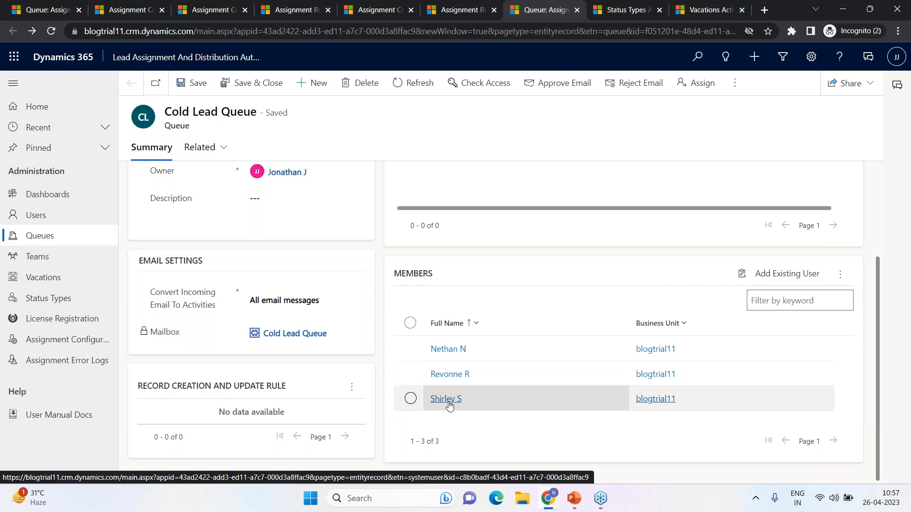
{"action": "left_click", "coordinate": [449, 405]}
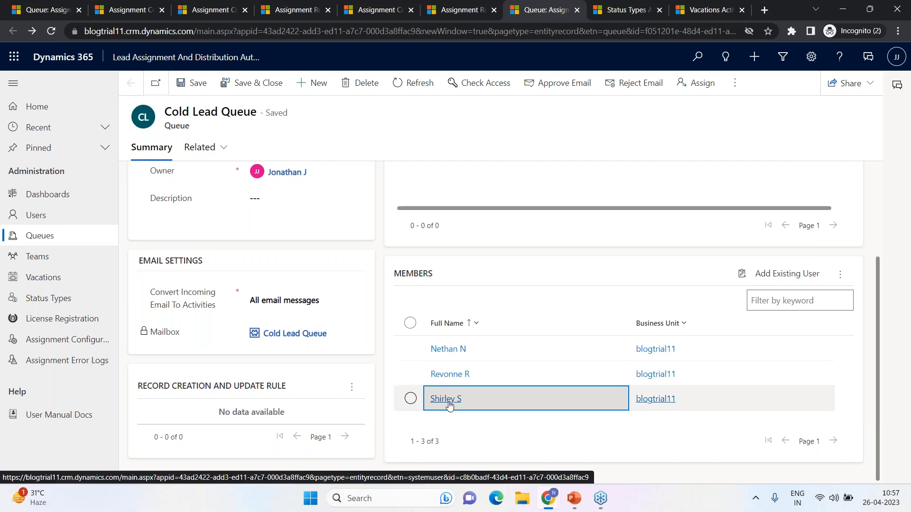
{"action": "left_click", "coordinate": [445, 400]}
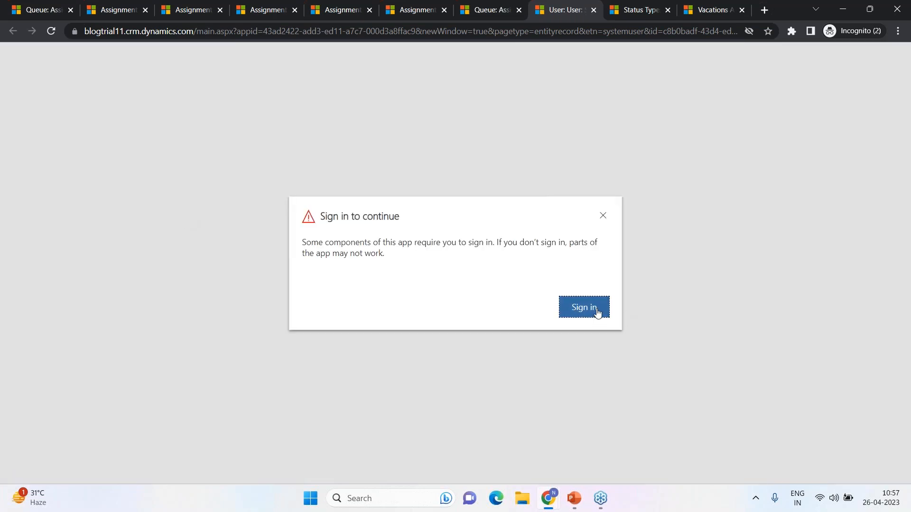
{"action": "left_click", "coordinate": [594, 311]}
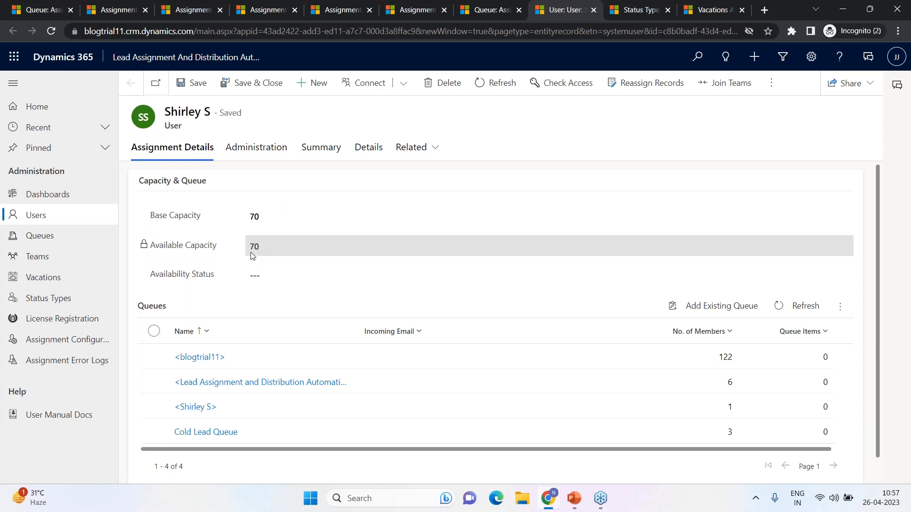
Step: Examine the base and available capacity of the Cold Lead Queue's second listed member, and close both user records
{"action": "left_click", "coordinate": [493, 5]}
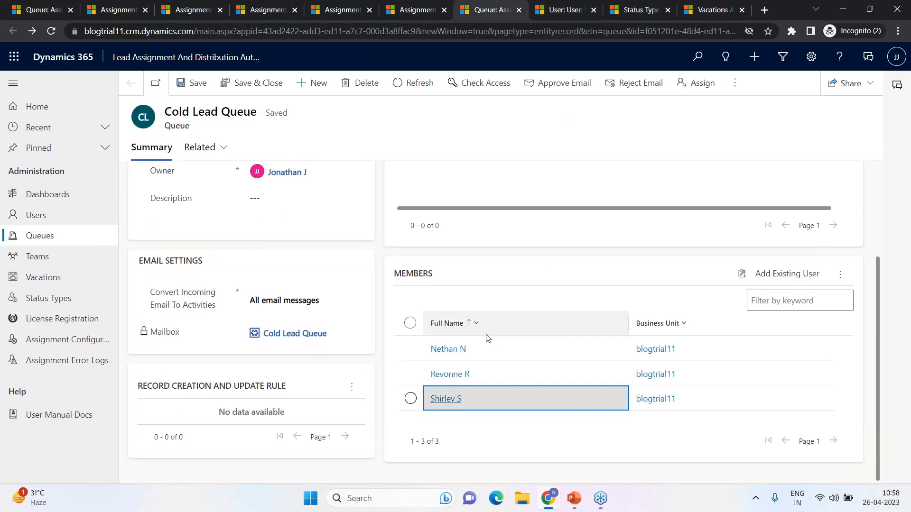
{"action": "left_click", "coordinate": [455, 375], "text": "ctrl"}
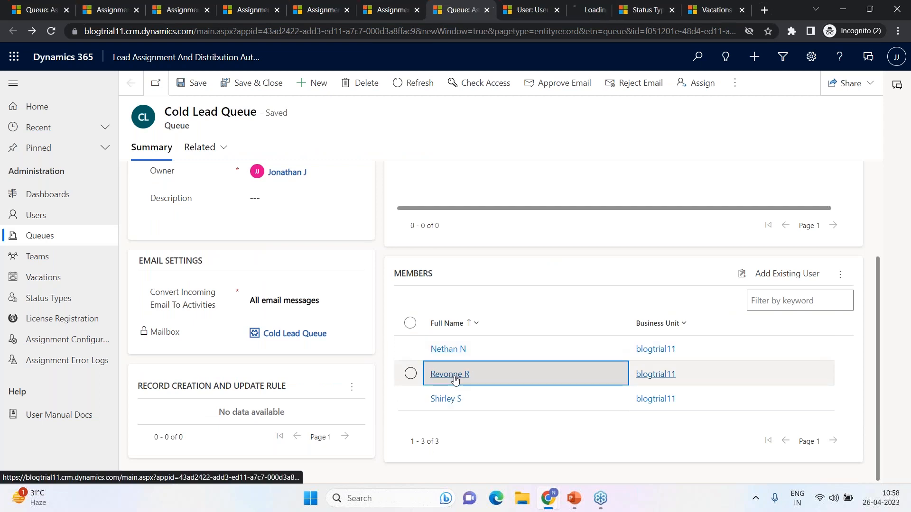
{"action": "left_click", "coordinate": [568, 8]}
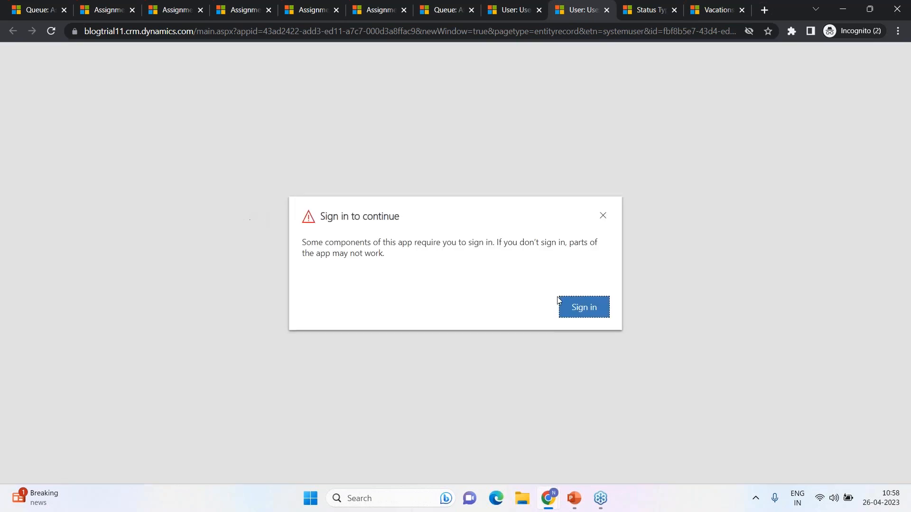
{"action": "left_click", "coordinate": [577, 310]}
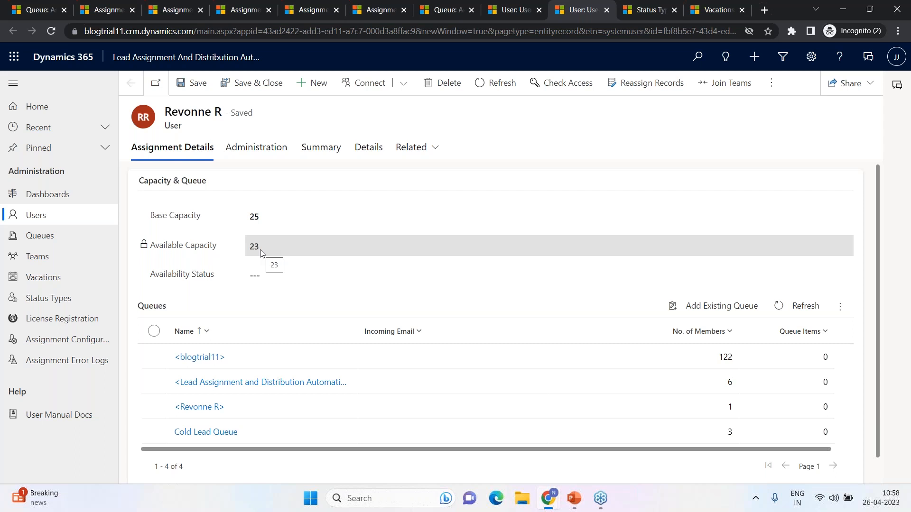
{"action": "left_click", "coordinate": [607, 9]}
{"action": "left_click", "coordinate": [539, 10]}
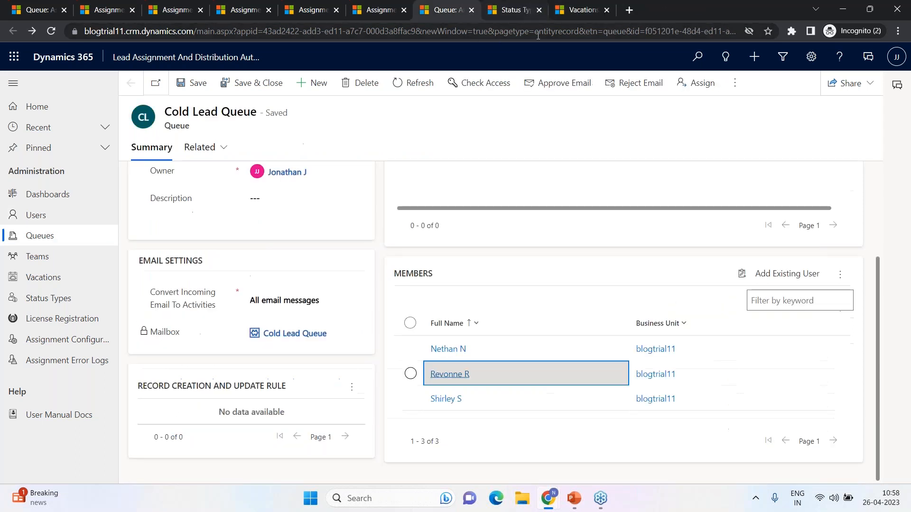
Step: Close the saved hot lead in Sales Hub and save the "Interested in Map My Relationships" lead with a Cold rating
{"action": "key", "text": "alt+Tab"}
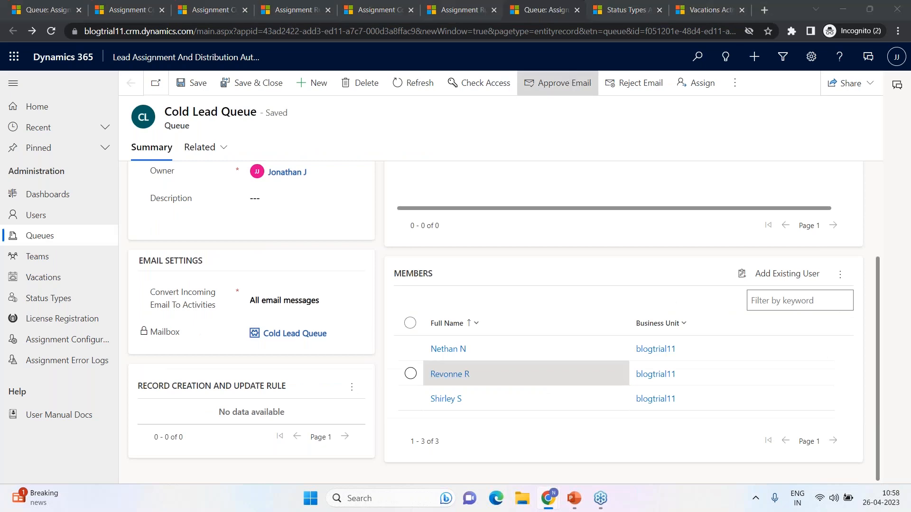
{"action": "key", "text": "alt+Tab"}
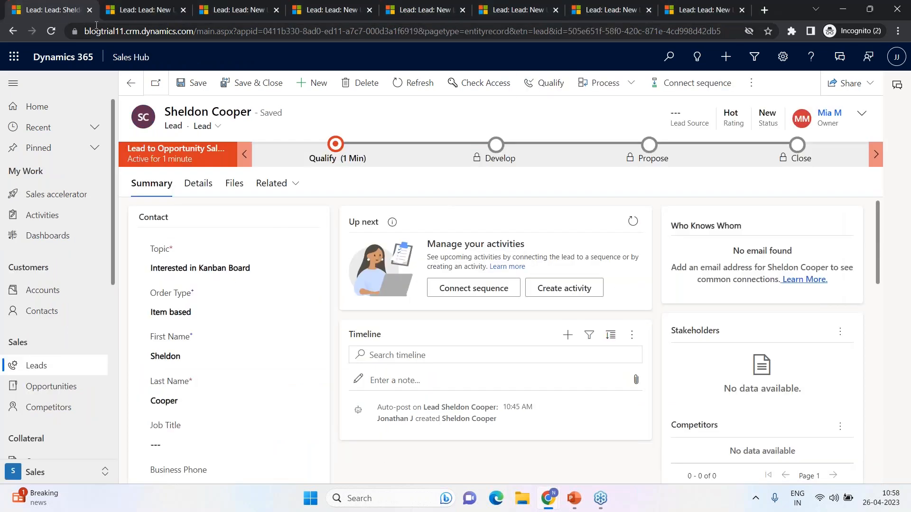
{"action": "left_click", "coordinate": [91, 10]}
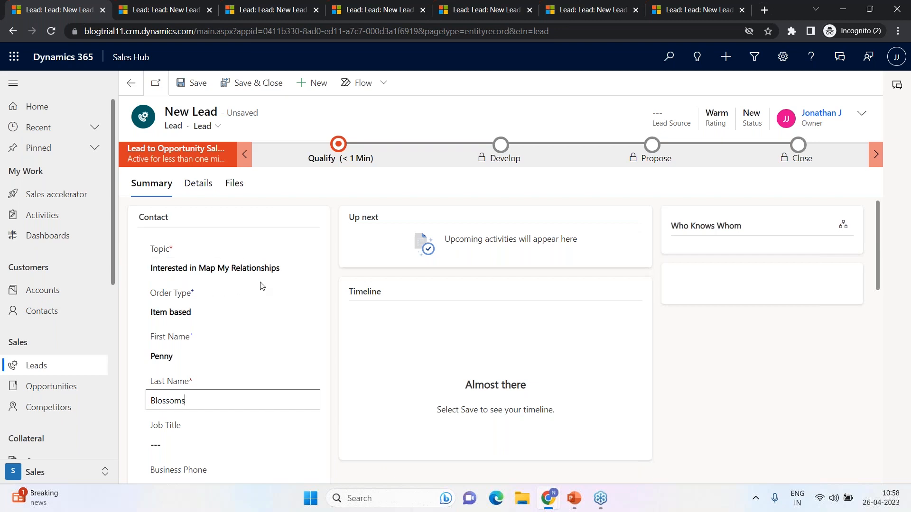
{"action": "left_click", "coordinate": [861, 116]}
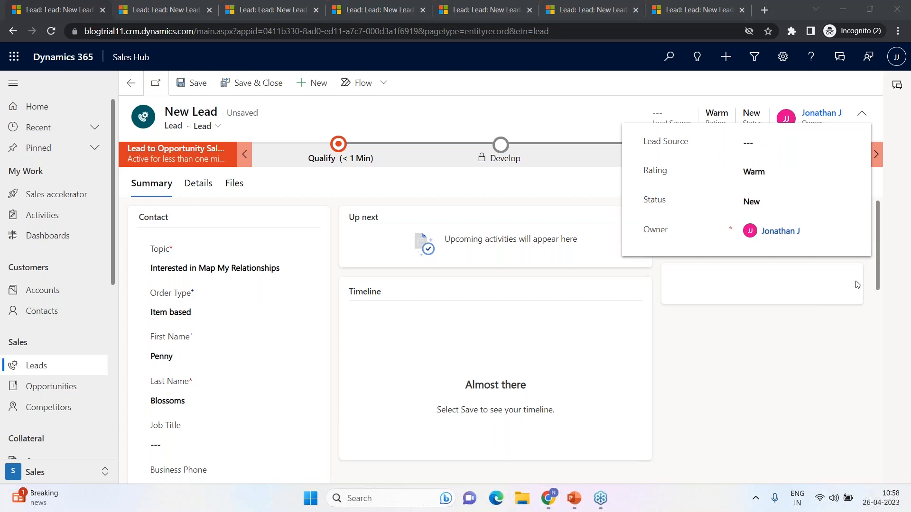
{"action": "left_click", "coordinate": [792, 177]}
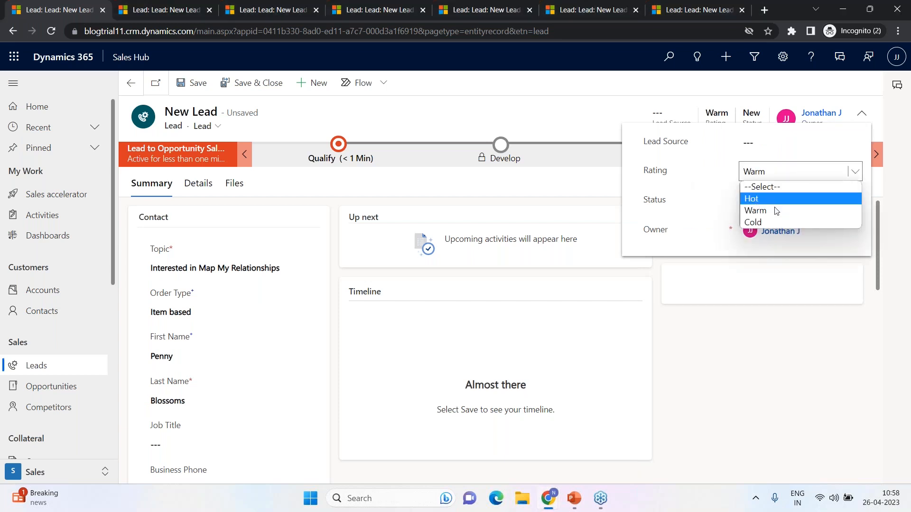
{"action": "left_click", "coordinate": [772, 222]}
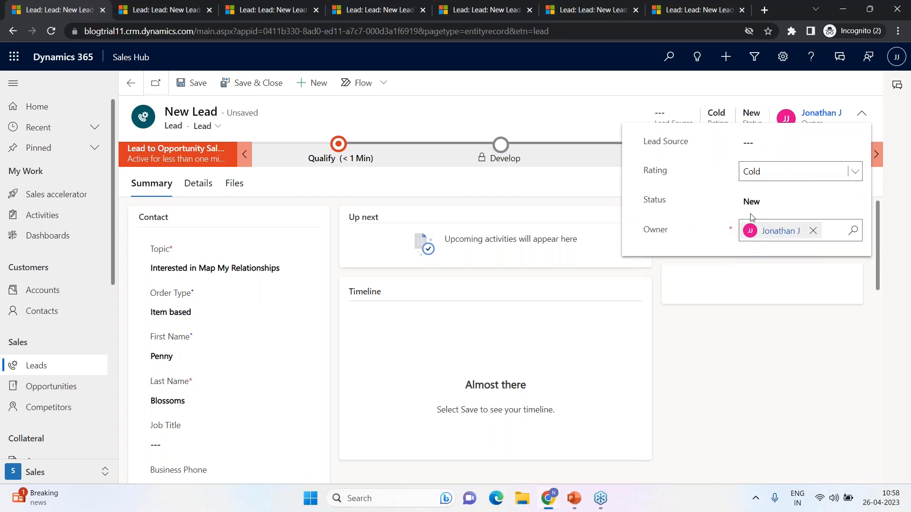
{"action": "left_click", "coordinate": [194, 85]}
{"action": "left_click", "coordinate": [193, 85]}
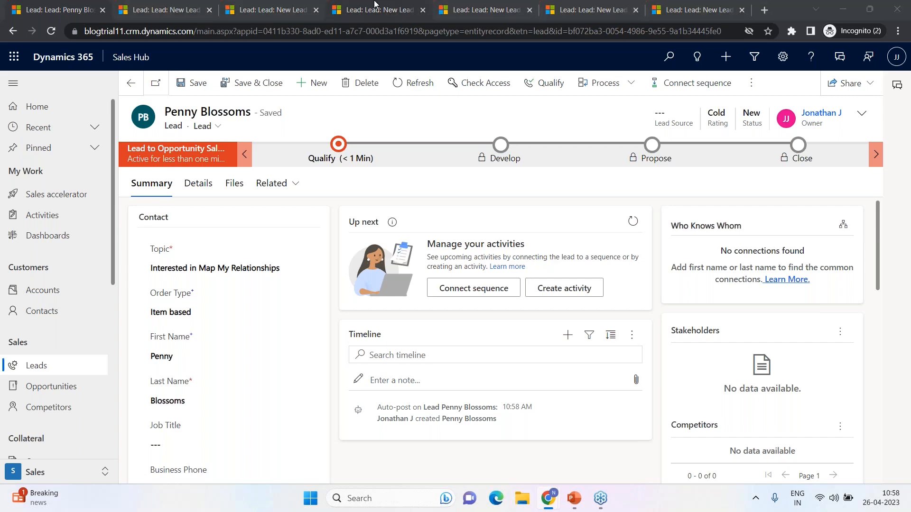
Step: Recheck the Cold Lead Queue's member list, and reload the saved cold lead to examine its assigned owner
{"action": "key", "text": "alt+Tab"}
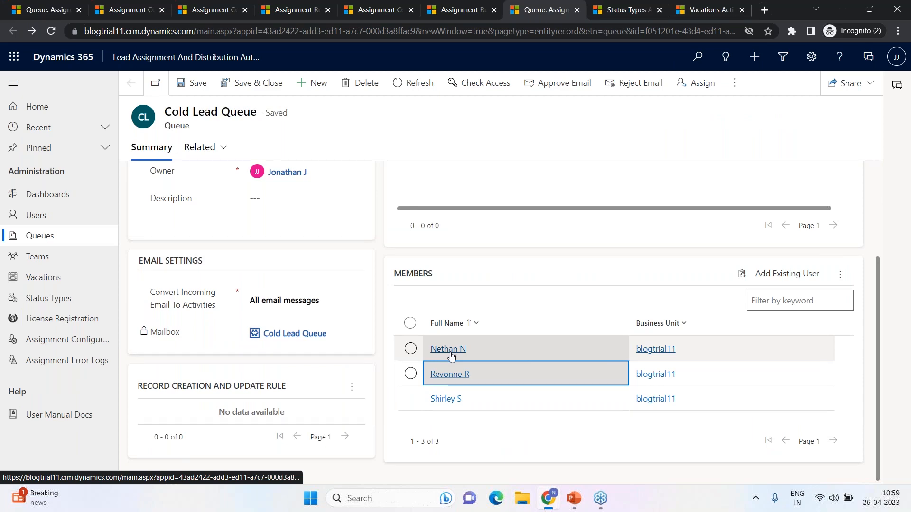
{"action": "key", "text": "alt+Tab"}
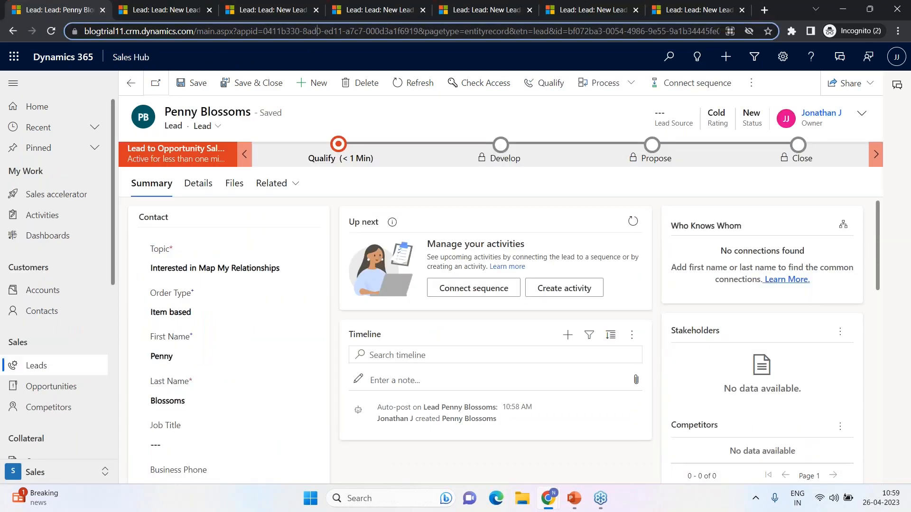
{"action": "left_click", "coordinate": [317, 31]}
{"action": "key", "text": "Return"}
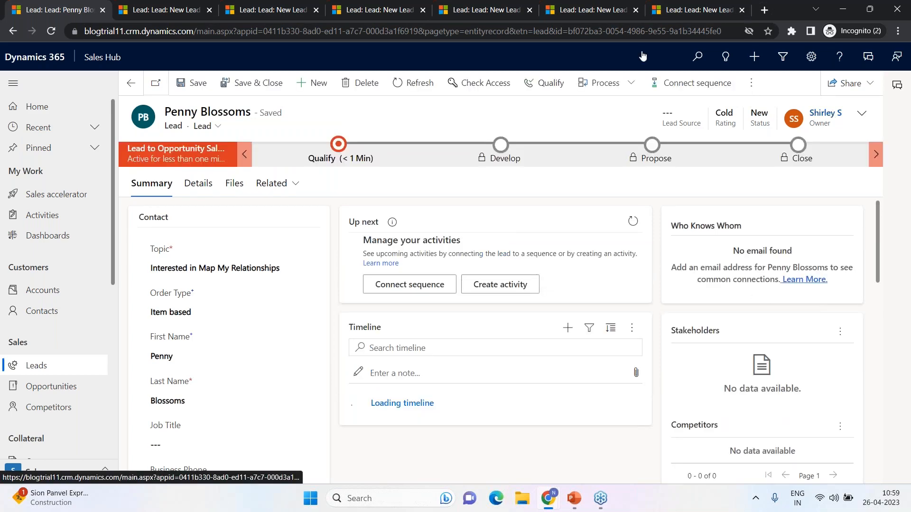
Step: Open the new cold lead owner's user record from the Cold Lead Queue, continuing through sign-in, to examine the remaining available capacity
{"action": "key", "text": "alt+Tab"}
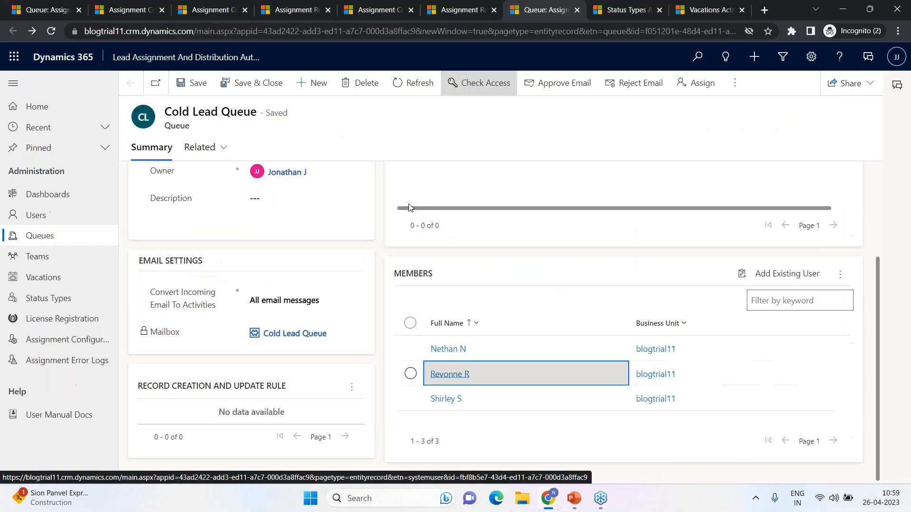
{"action": "left_click", "coordinate": [456, 402], "text": "ctrl"}
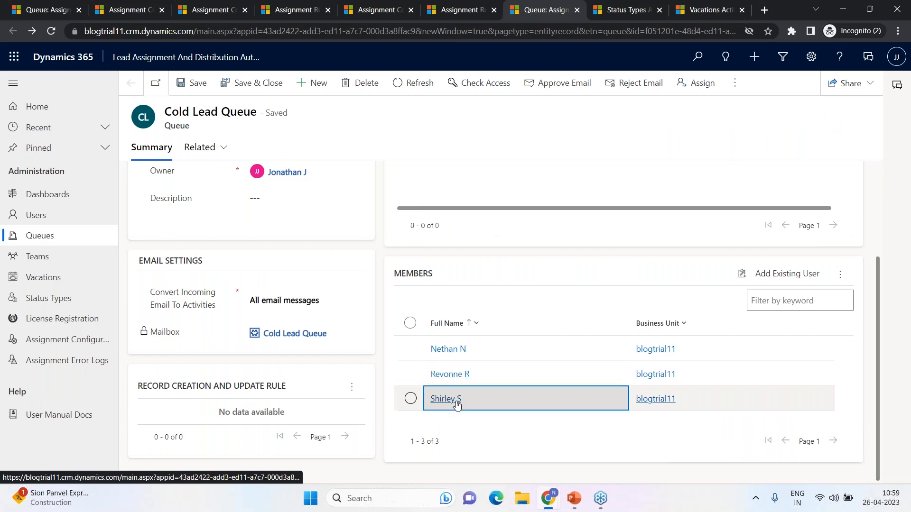
{"action": "left_click", "coordinate": [565, 7]}
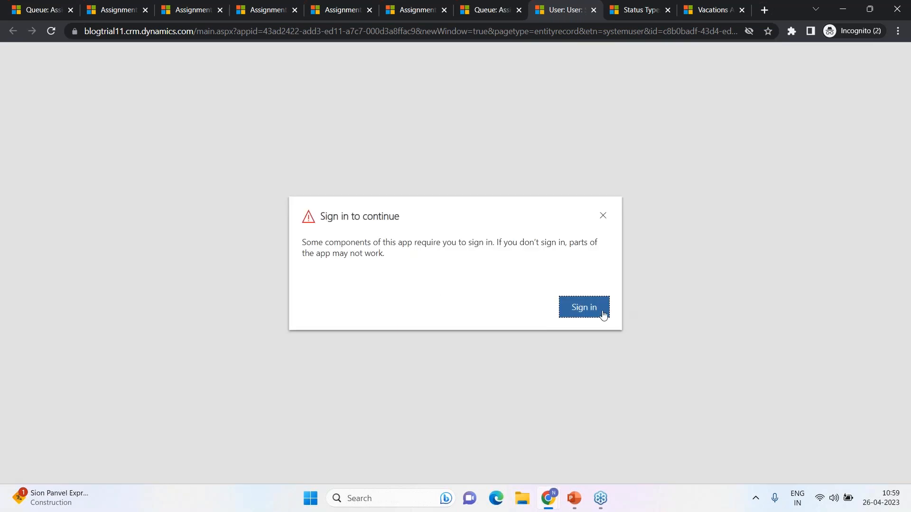
{"action": "left_click", "coordinate": [587, 309]}
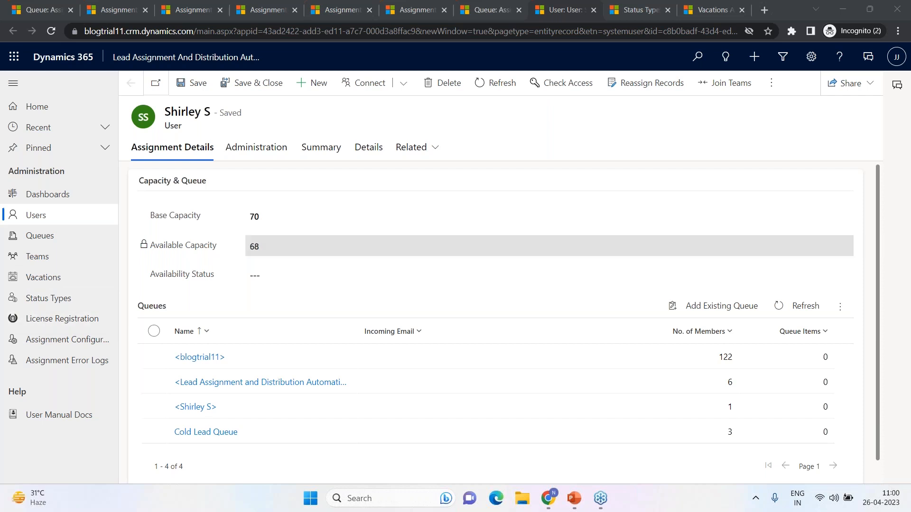
Step: Create a status type named Medical Leave with Available set to No, and save and close it
{"action": "left_click", "coordinate": [633, 5]}
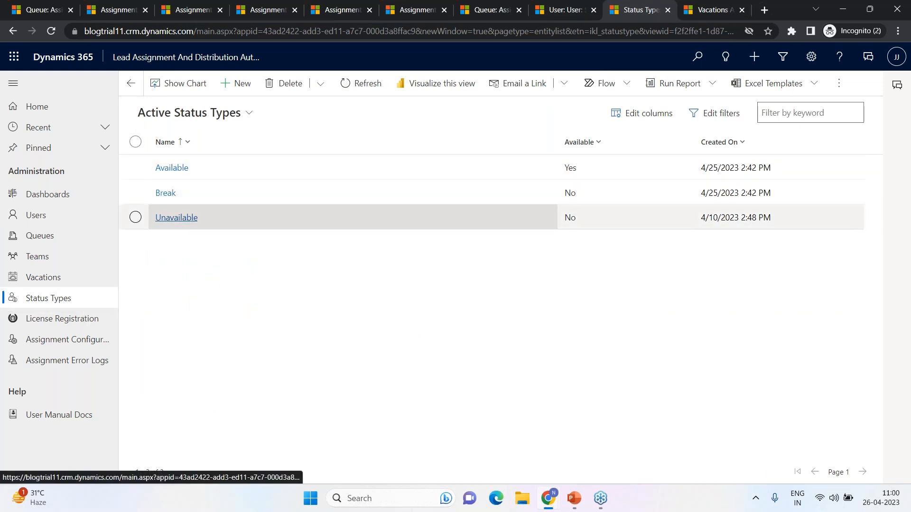
{"action": "left_click", "coordinate": [250, 93]}
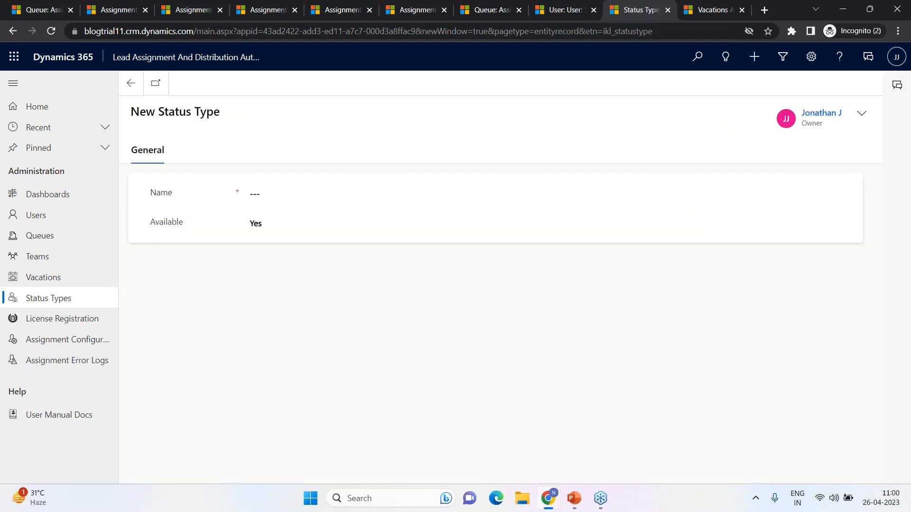
{"action": "left_click", "coordinate": [277, 193]}
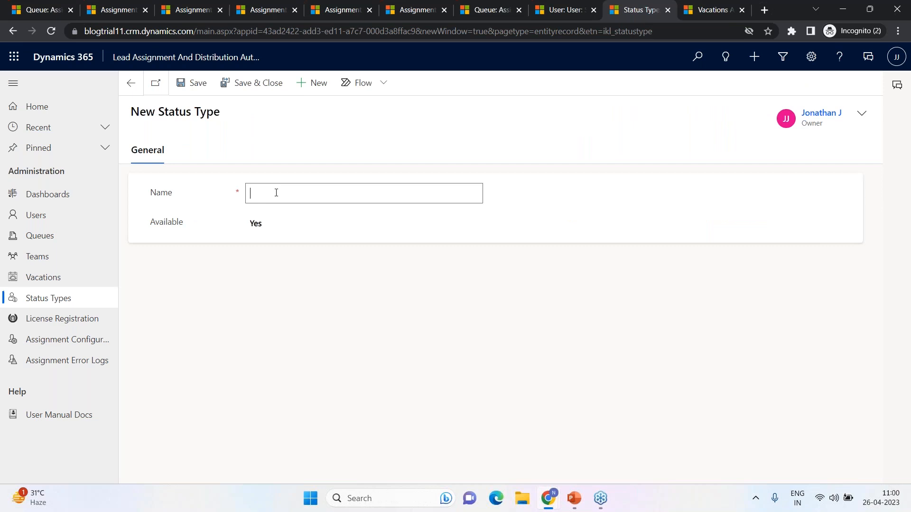
{"action": "type", "text": "Medical Leave"}
{"action": "left_click", "coordinate": [275, 225]}
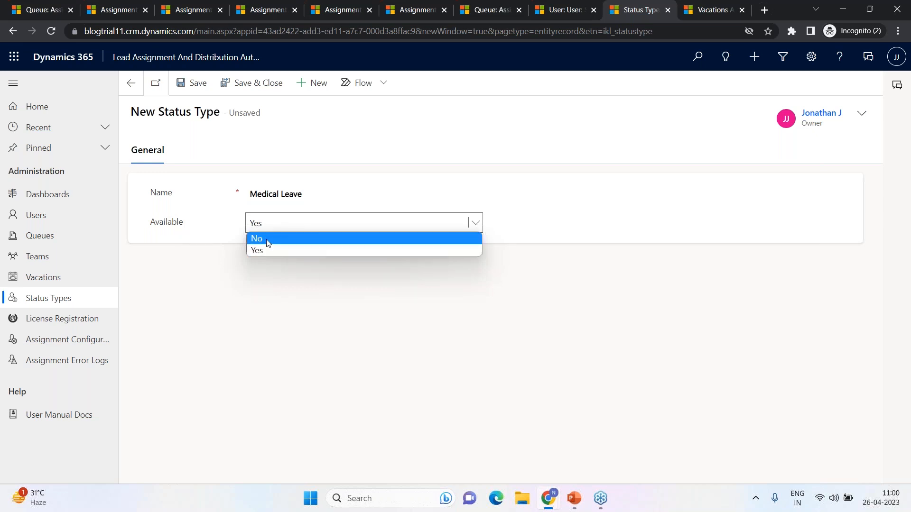
{"action": "left_click", "coordinate": [268, 244]}
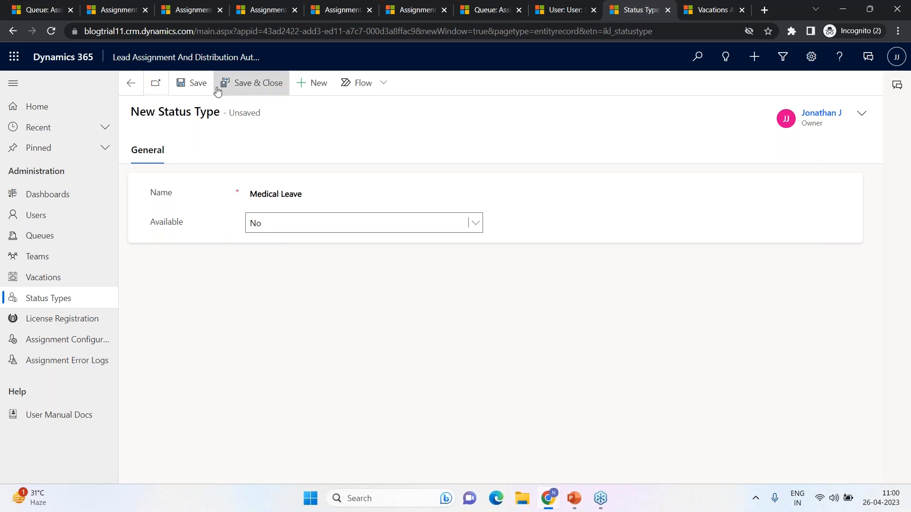
{"action": "left_click", "coordinate": [244, 89]}
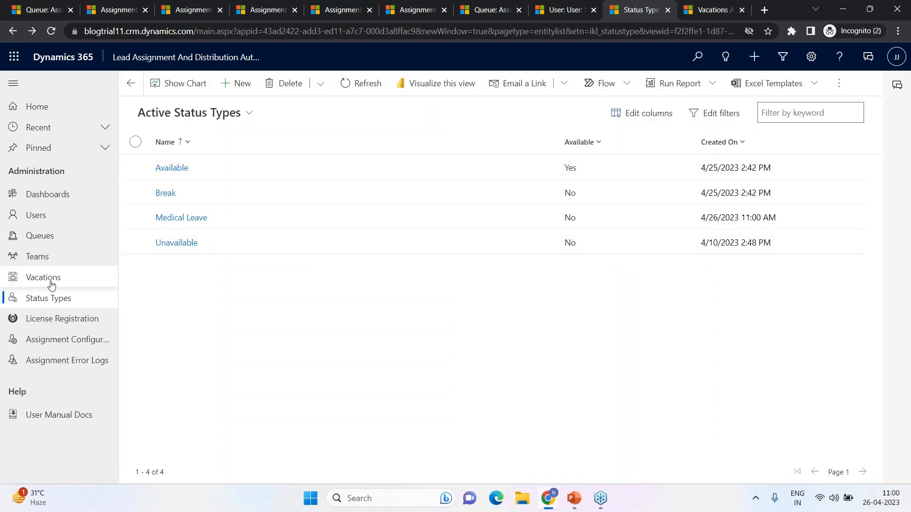
Step: Start a new vacation record named Emergency Medical Leave for the cold lead's owner, with the status Medical Leave
{"action": "left_click", "coordinate": [711, 5]}
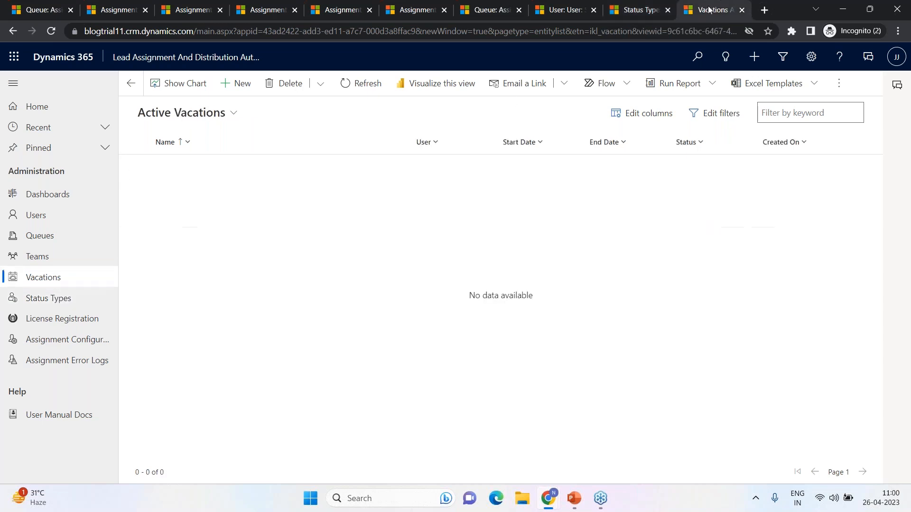
{"action": "left_click", "coordinate": [242, 84]}
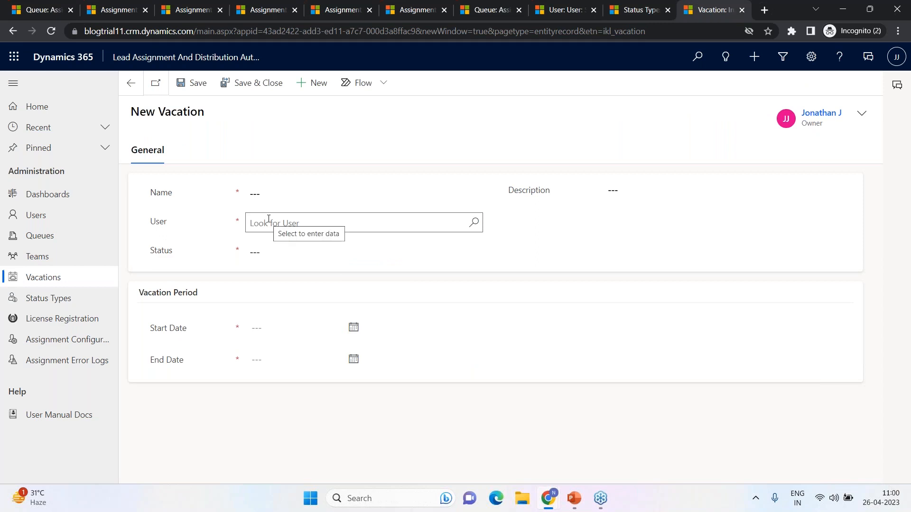
{"action": "left_click", "coordinate": [272, 199]}
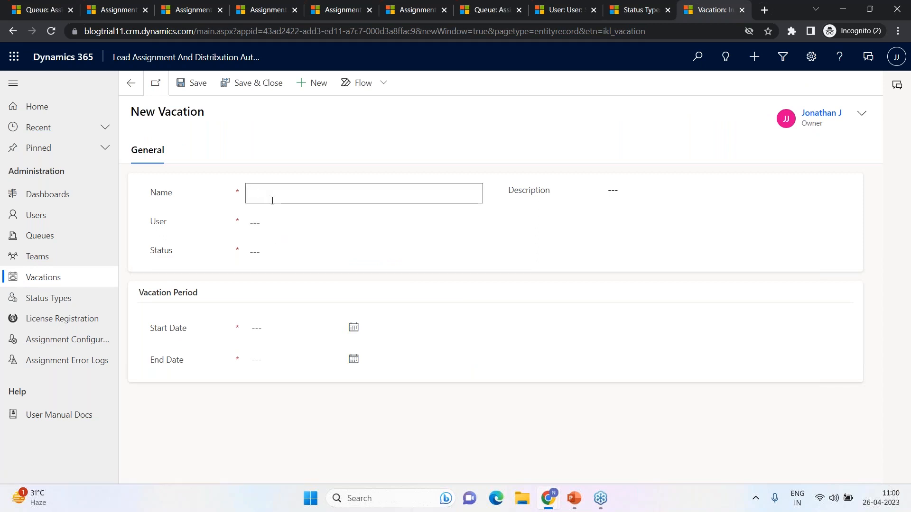
{"action": "type", "text": "Emergency Medical"}
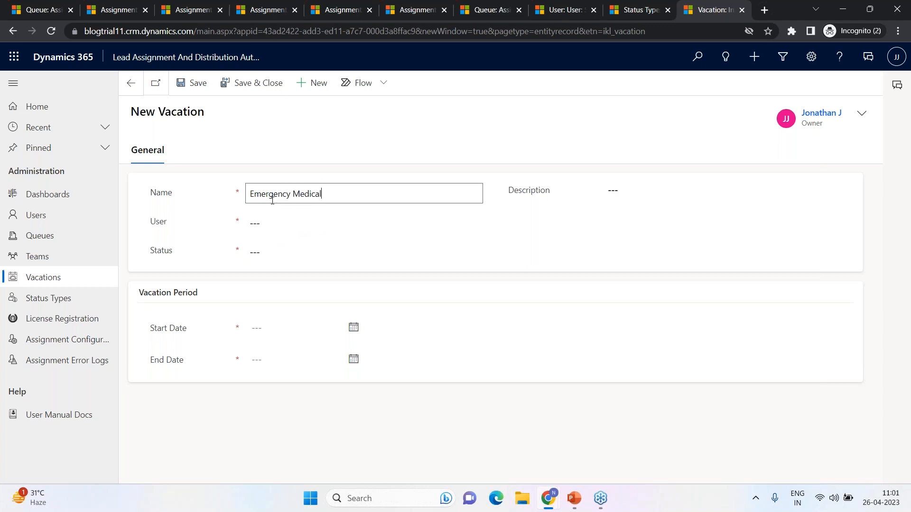
{"action": "type", "text": " Leave"}
{"action": "left_click", "coordinate": [299, 226]}
{"action": "left_click", "coordinate": [299, 226]}
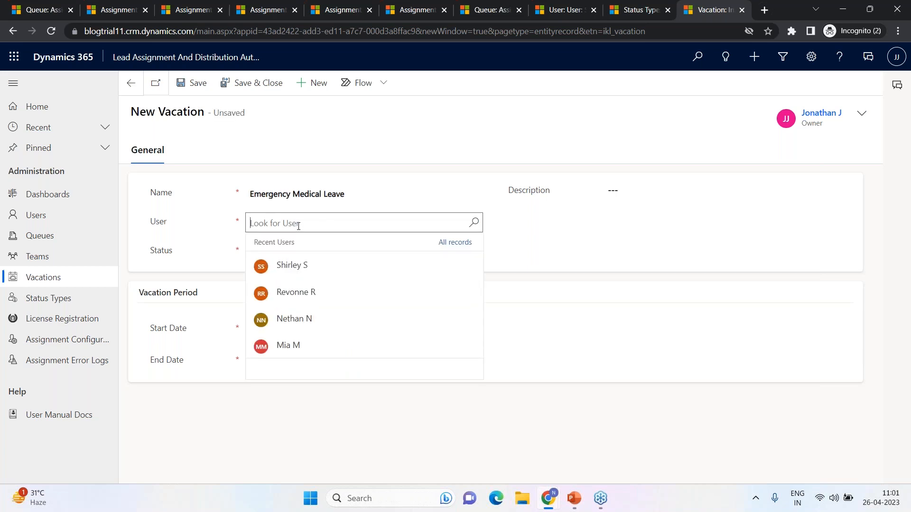
{"action": "left_click", "coordinate": [291, 266]}
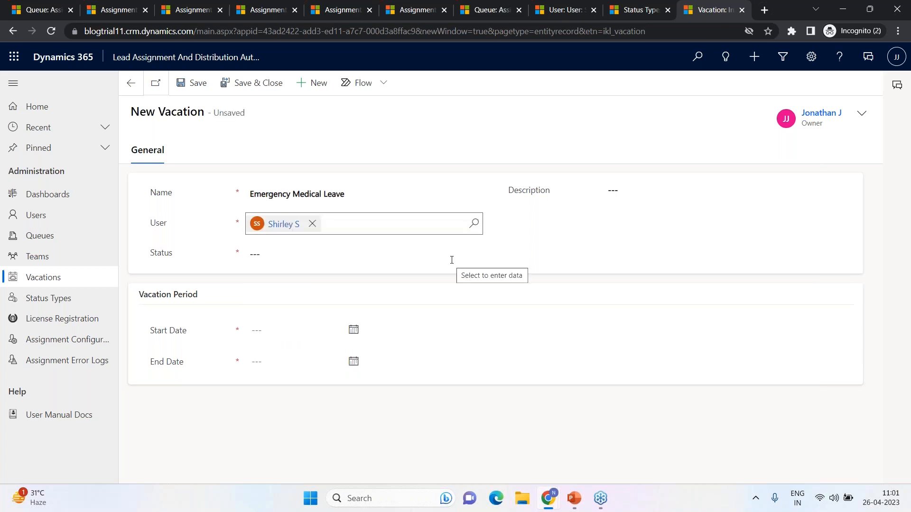
{"action": "left_click", "coordinate": [317, 255]}
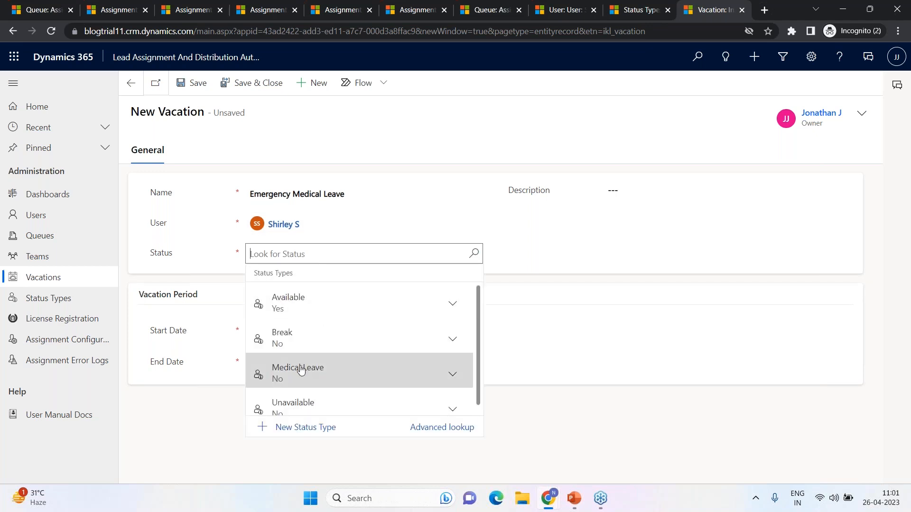
{"action": "left_click", "coordinate": [302, 375]}
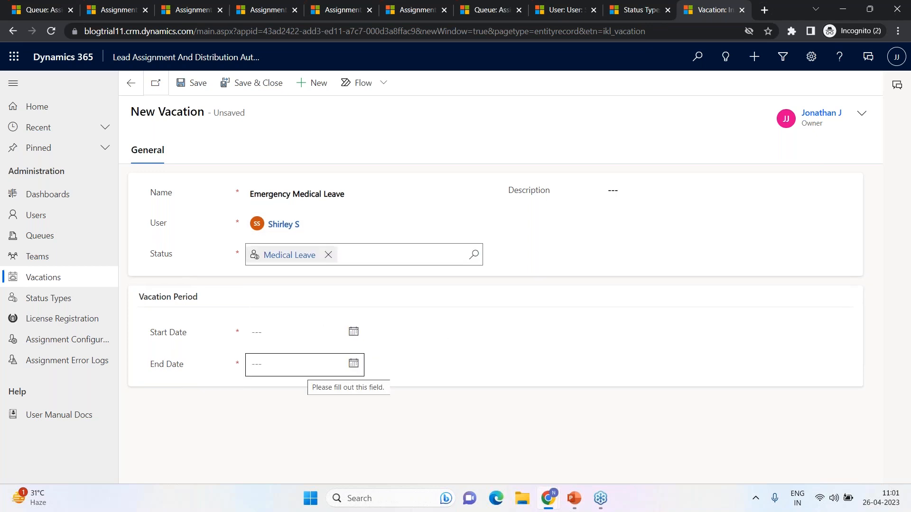
Step: Set the vacation period from 4/27/2023 to 4/28/2023 and save the vacation record
{"action": "left_click", "coordinate": [281, 333]}
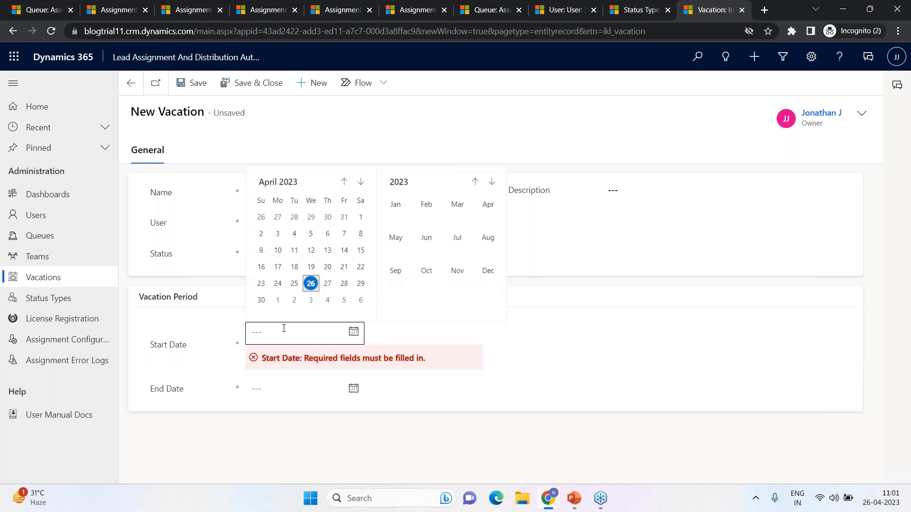
{"action": "left_click", "coordinate": [328, 284]}
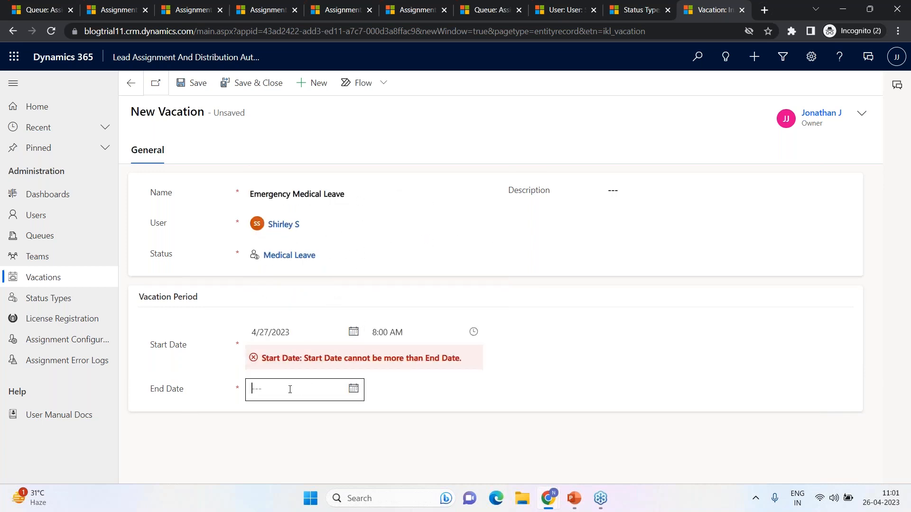
{"action": "left_click", "coordinate": [291, 387]}
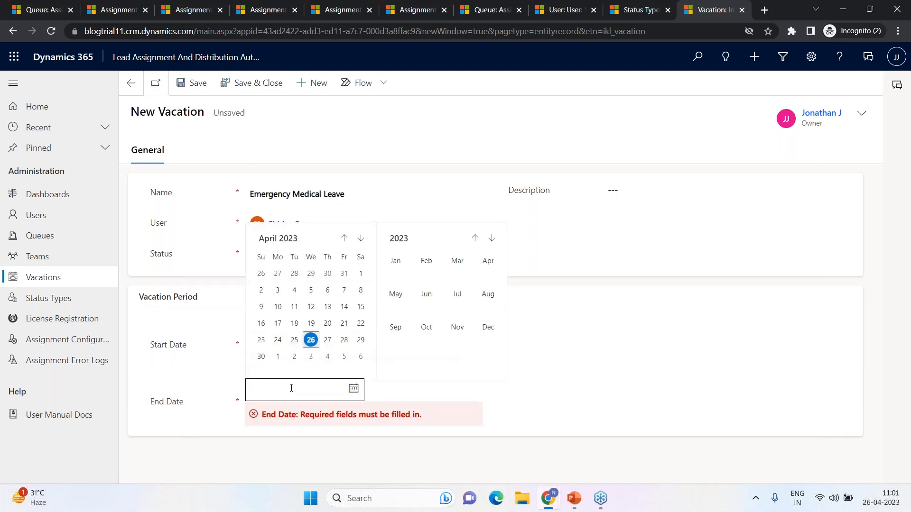
{"action": "left_click", "coordinate": [344, 341]}
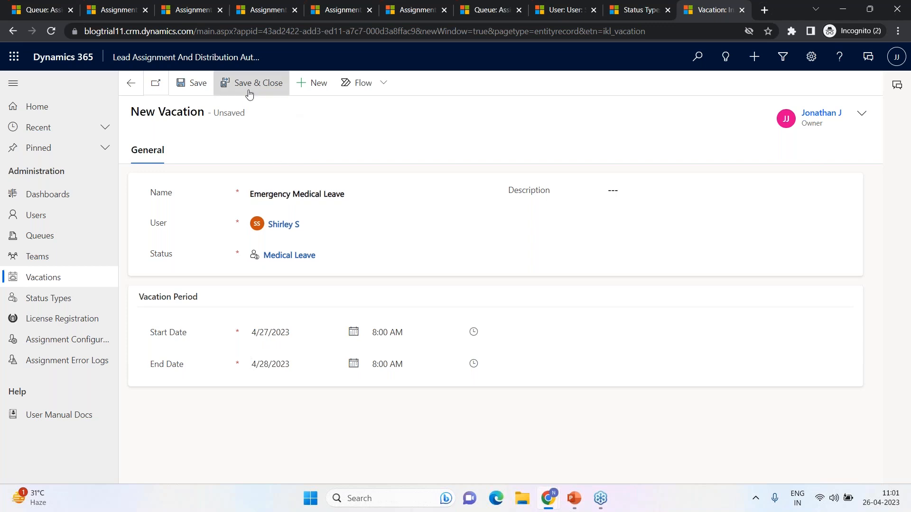
{"action": "left_click", "coordinate": [194, 83]}
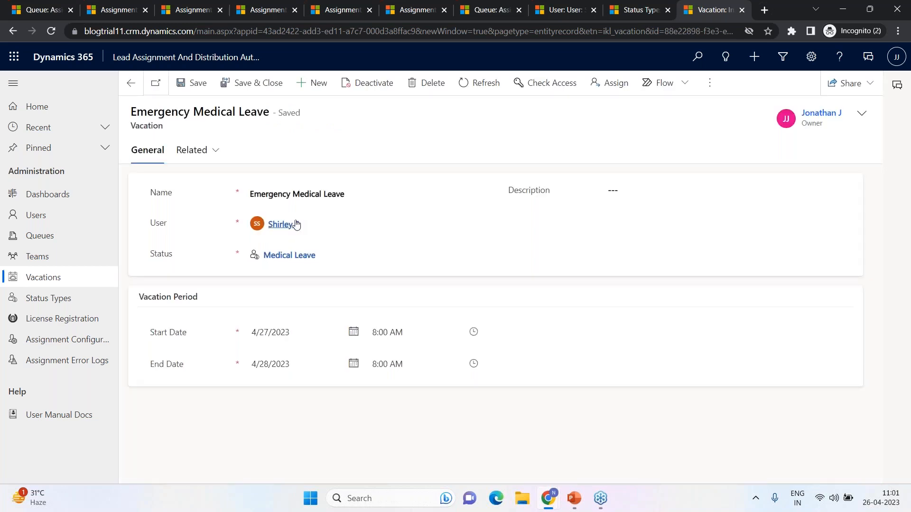
Step: Return to the Cold Lead Rule and examine the Consider Availability setting in its execution criteria
{"action": "mouse_move", "coordinate": [299, 234]}
{"action": "left_click", "coordinate": [416, 9]}
{"action": "scroll", "coordinate": [603, 272], "scroll_direction": "up", "scroll_amount": 5}
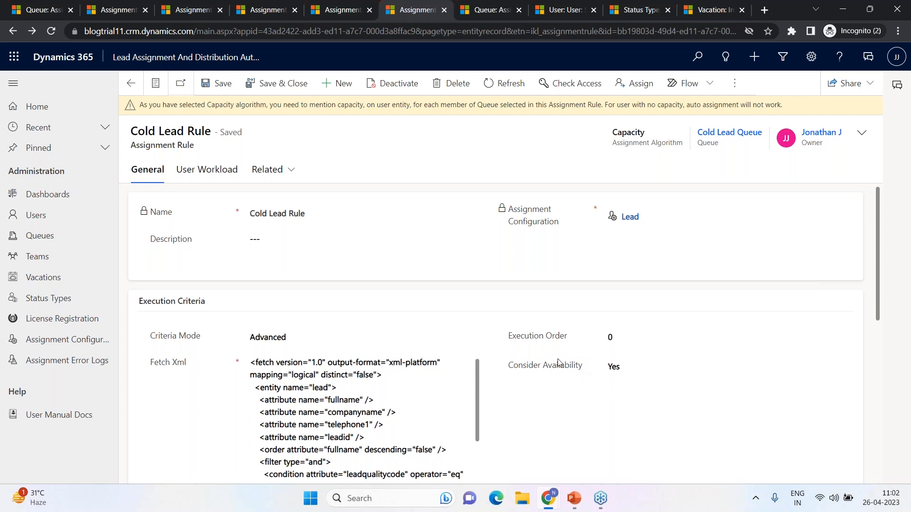
{"action": "mouse_move", "coordinate": [559, 362]}
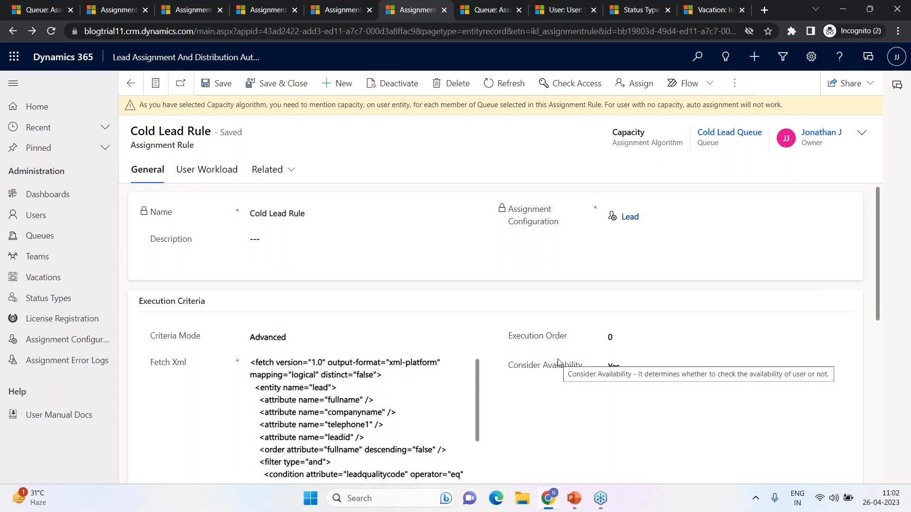